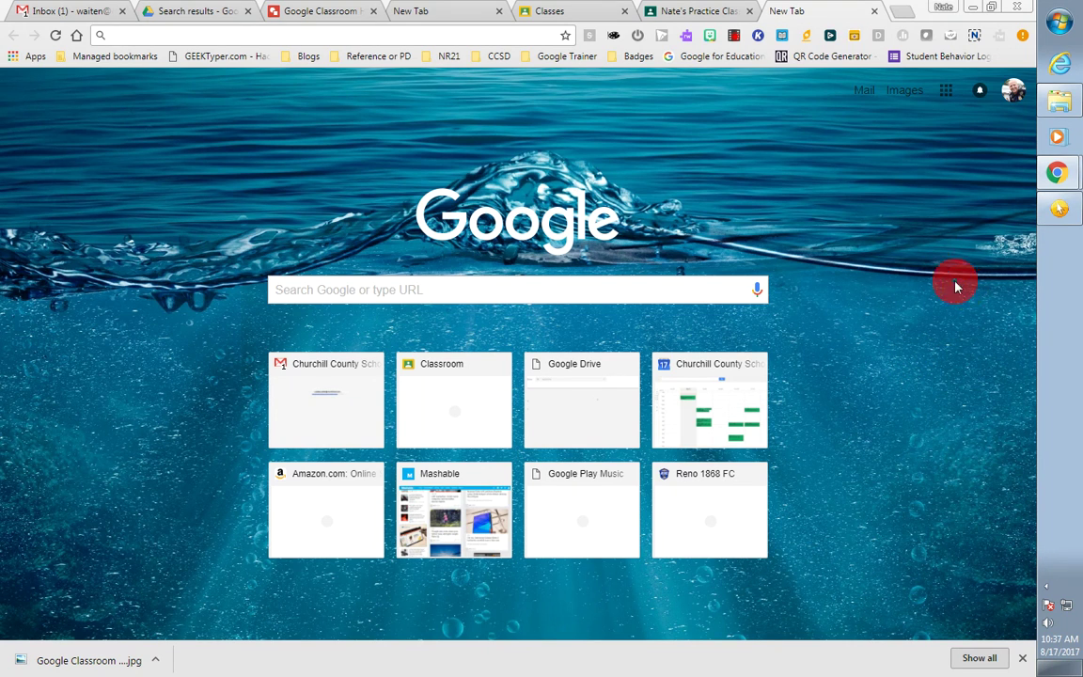
Step: Switch to the Chrome tab showing the Google Classroom classes page
left_click(552, 14)
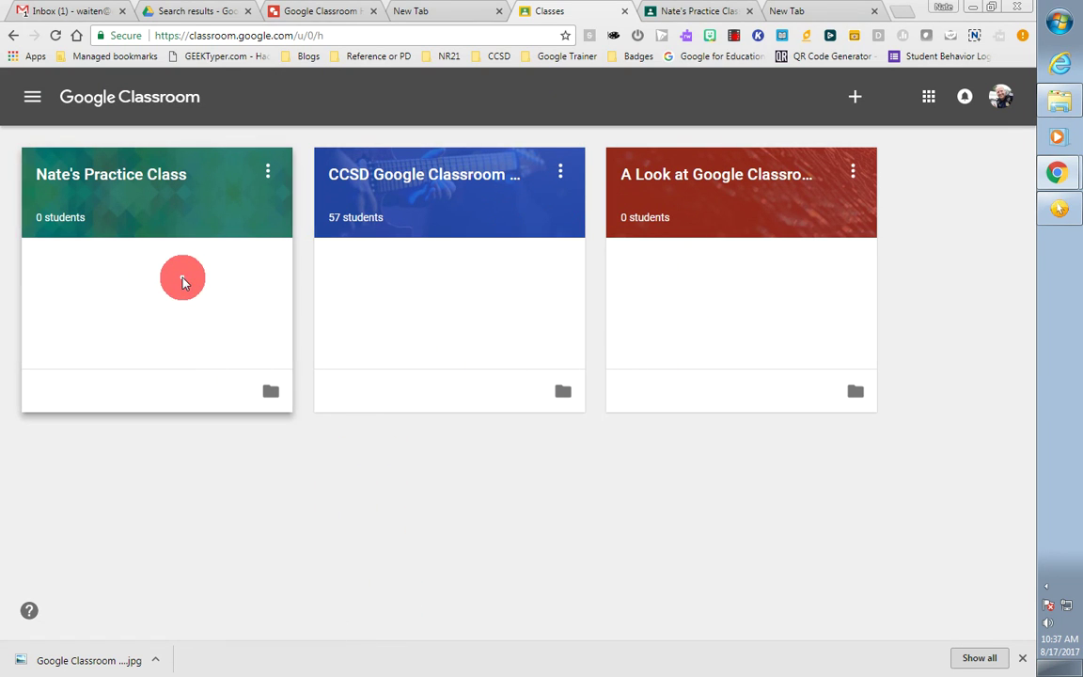
Step: Open the practice class and apply the purple snowflake theme from the Gallery
left_click(267, 172)
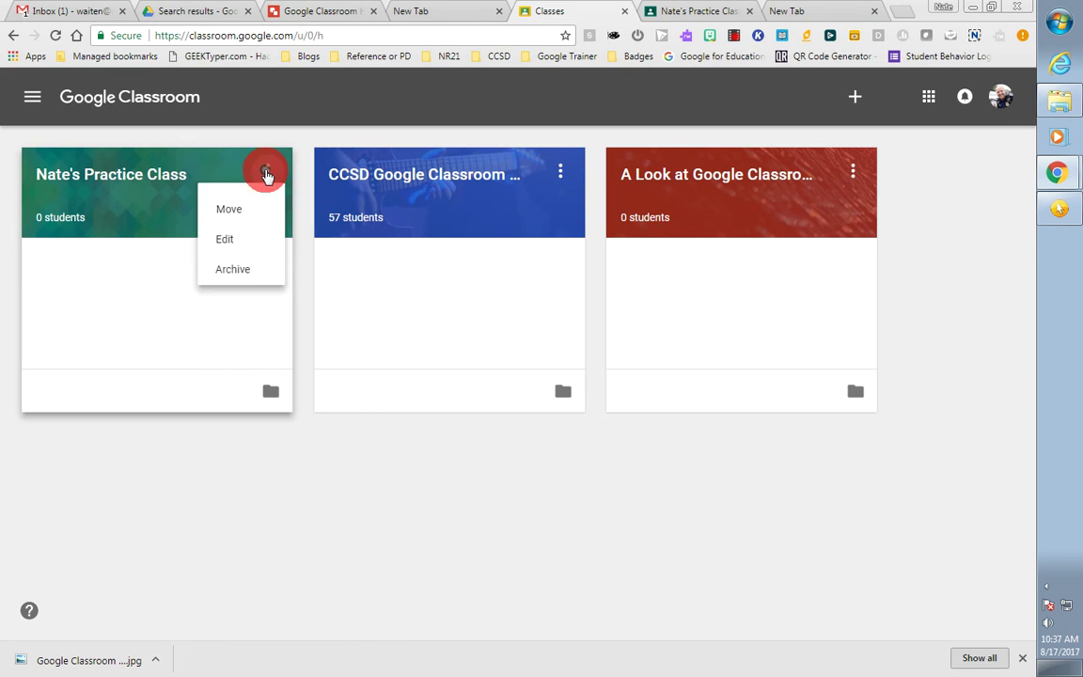
left_click(158, 213)
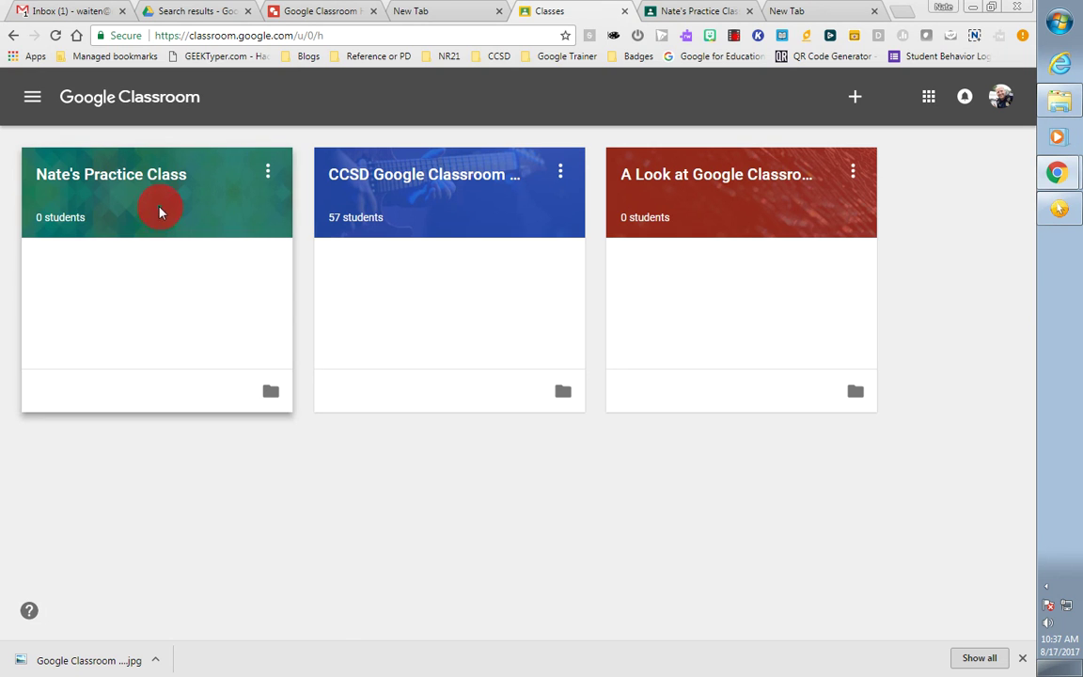
left_click(155, 181)
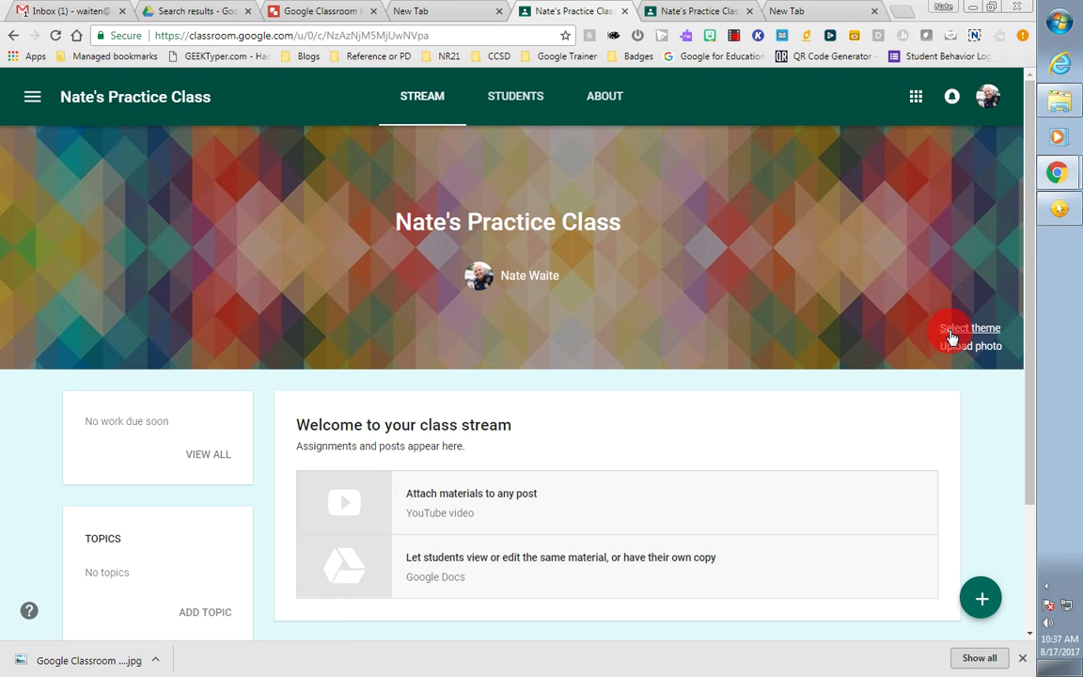
left_click(950, 331)
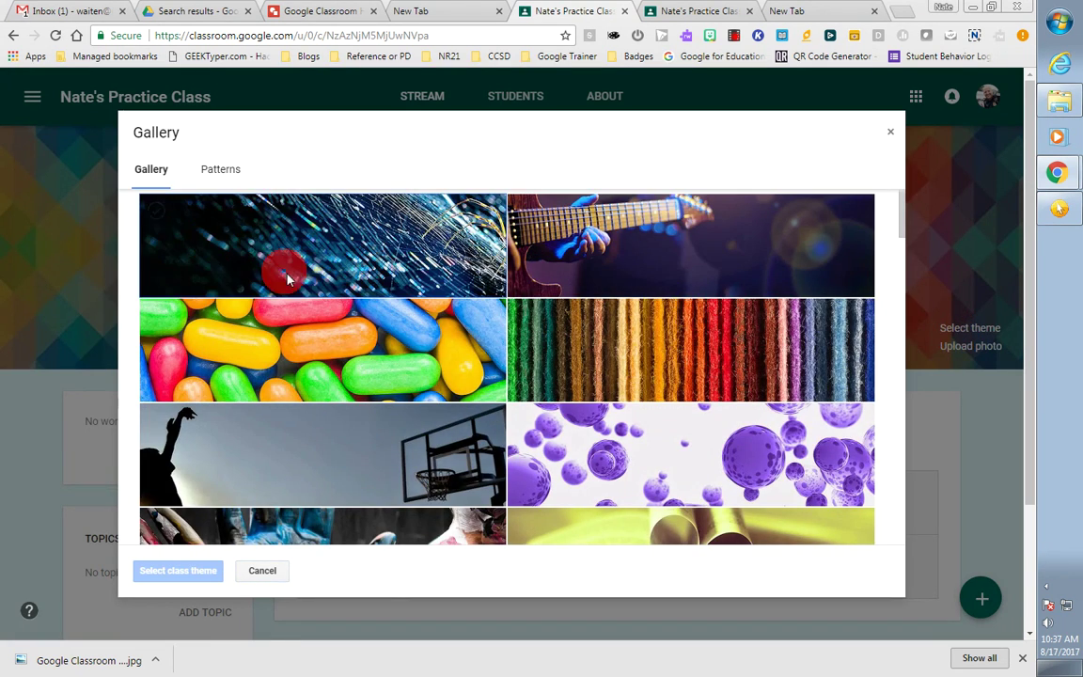
scroll(634, 381, "down", 6)
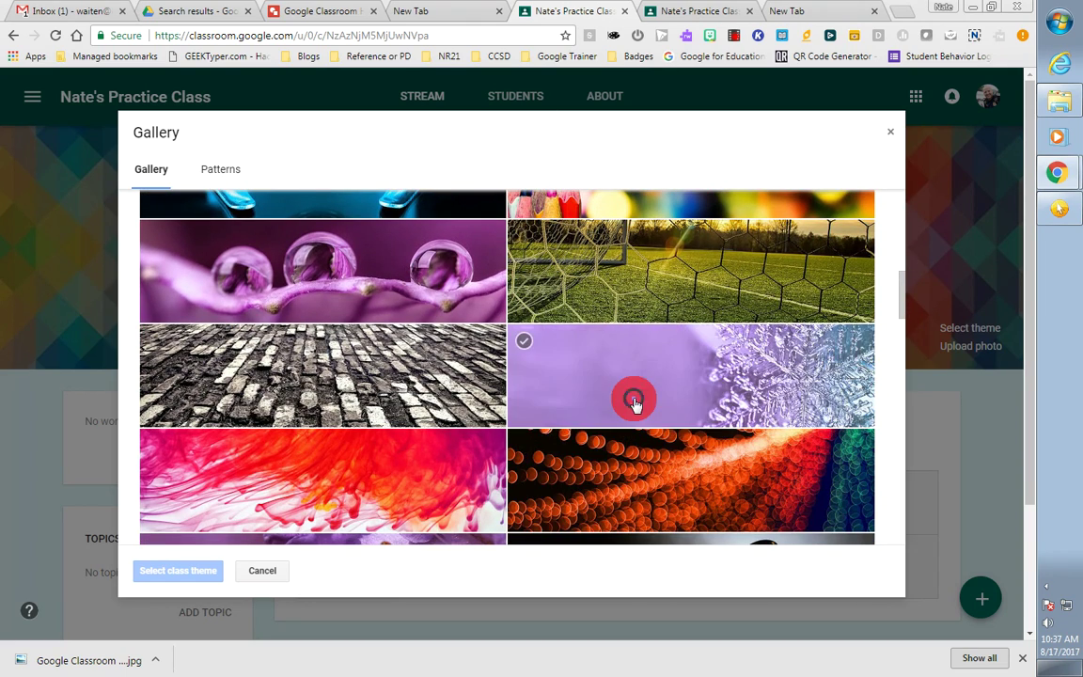
left_click(634, 402)
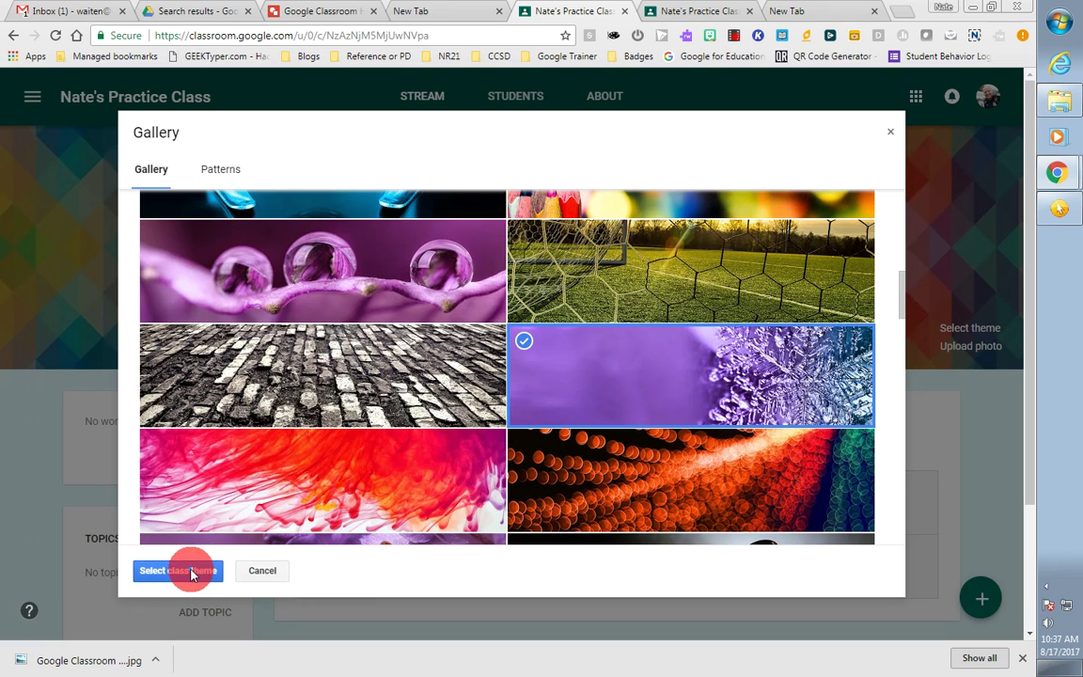
left_click(178, 571)
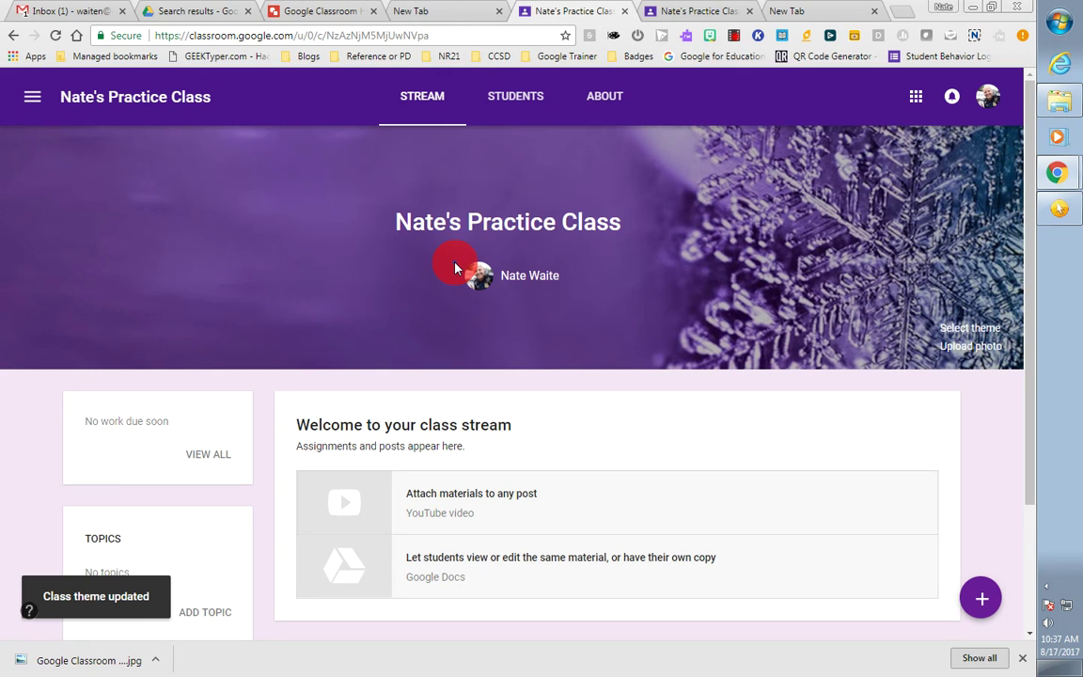
Step: View the red header template drawing, then move to a blank New Tab
left_click(342, 14)
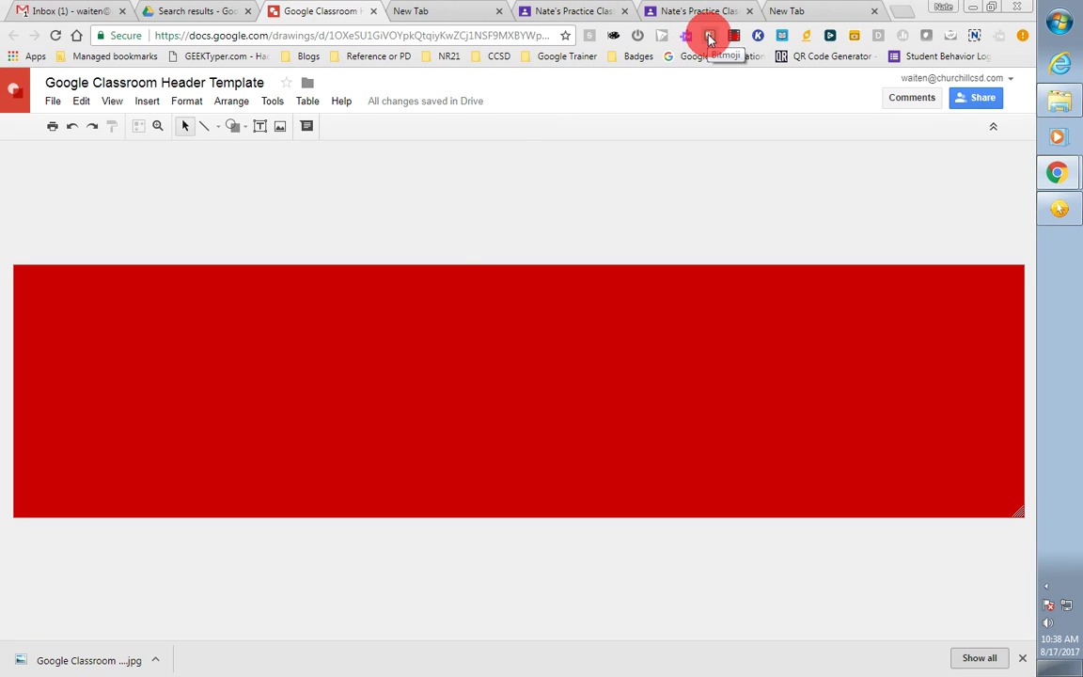
left_click(451, 12)
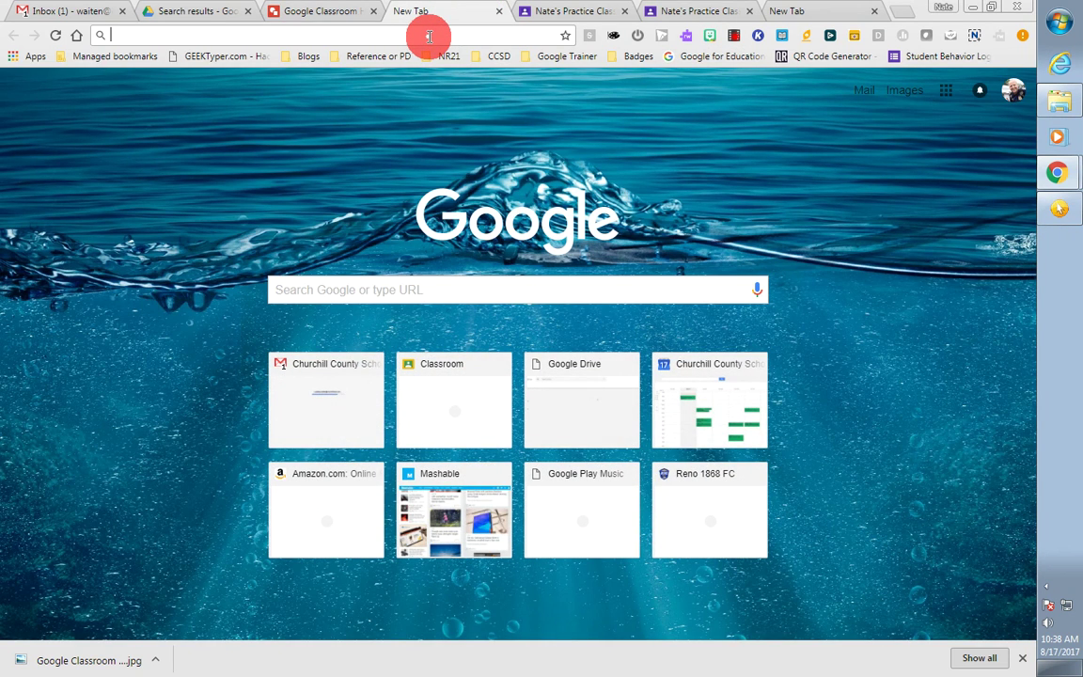
Step: Search Google for 'chrome web store' and go to its Extensions page
type("chrome web store")
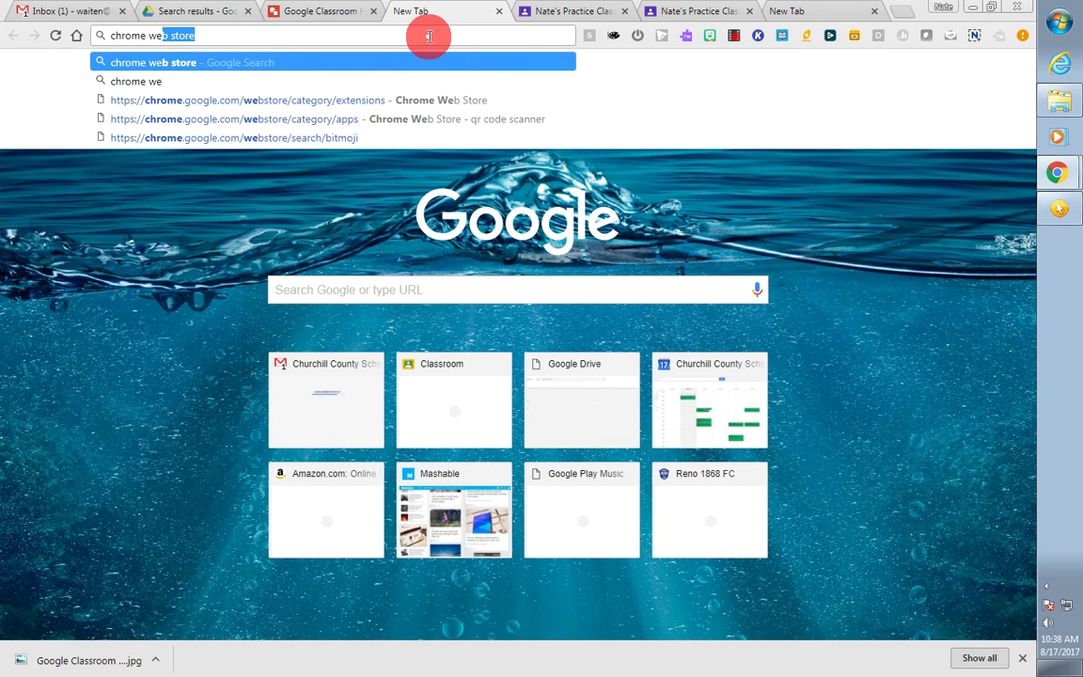
key("Return")
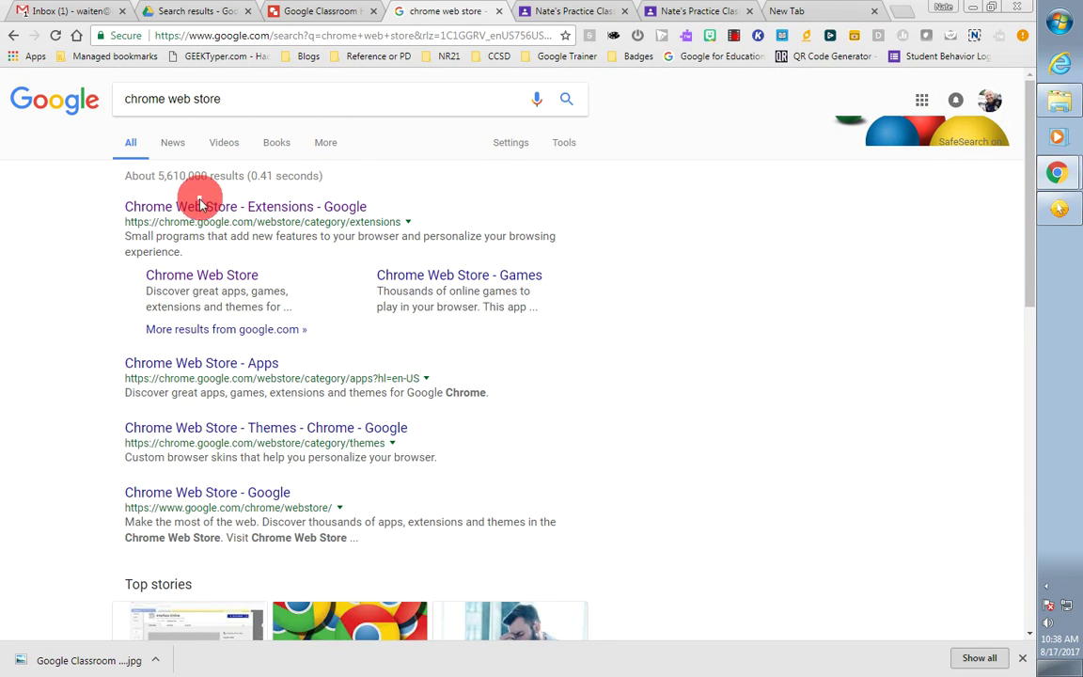
left_click(200, 208)
Step: Search the Web Store for 'bitmoji' and view the Bitmoji extension's details
left_click(92, 116)
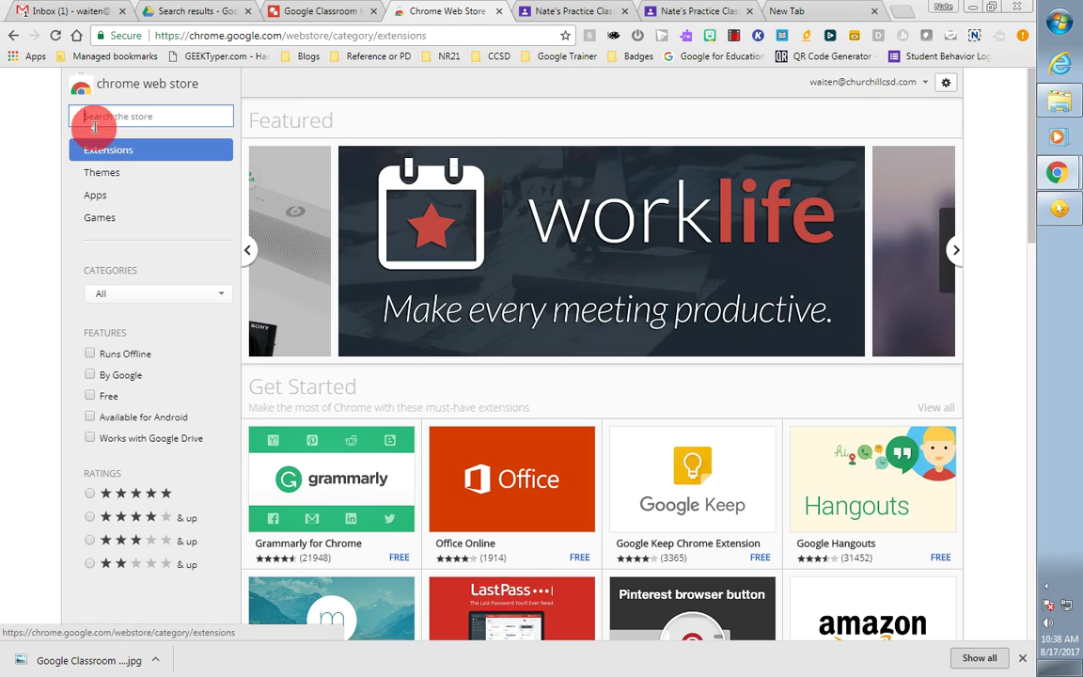
type("bl")
key("BackSpace")
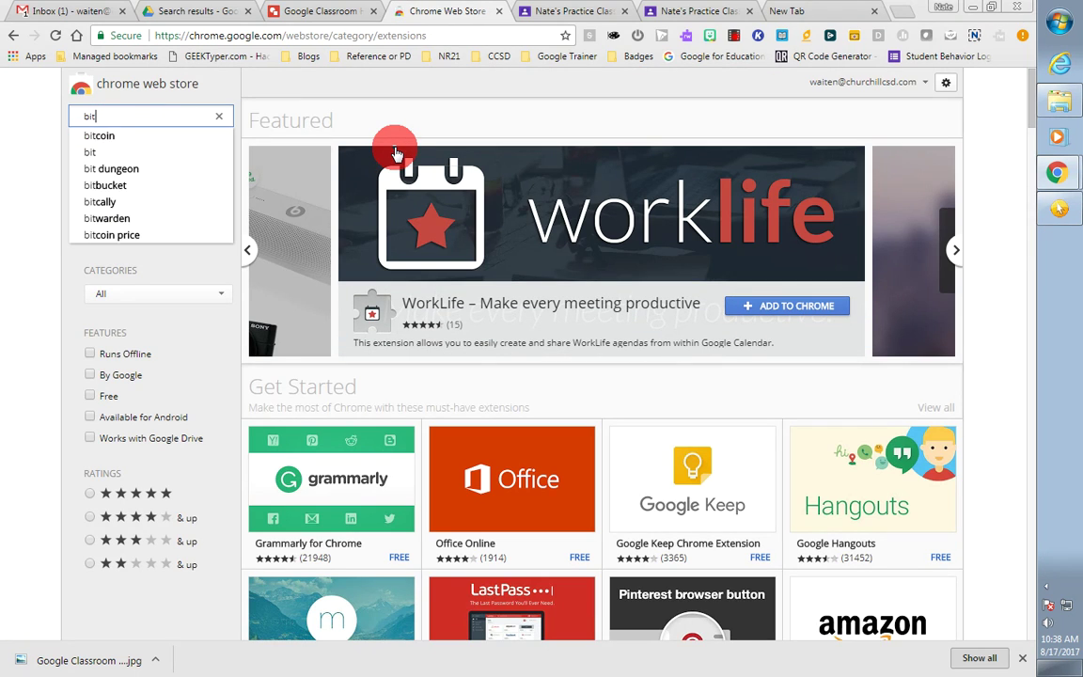
type("itmoji")
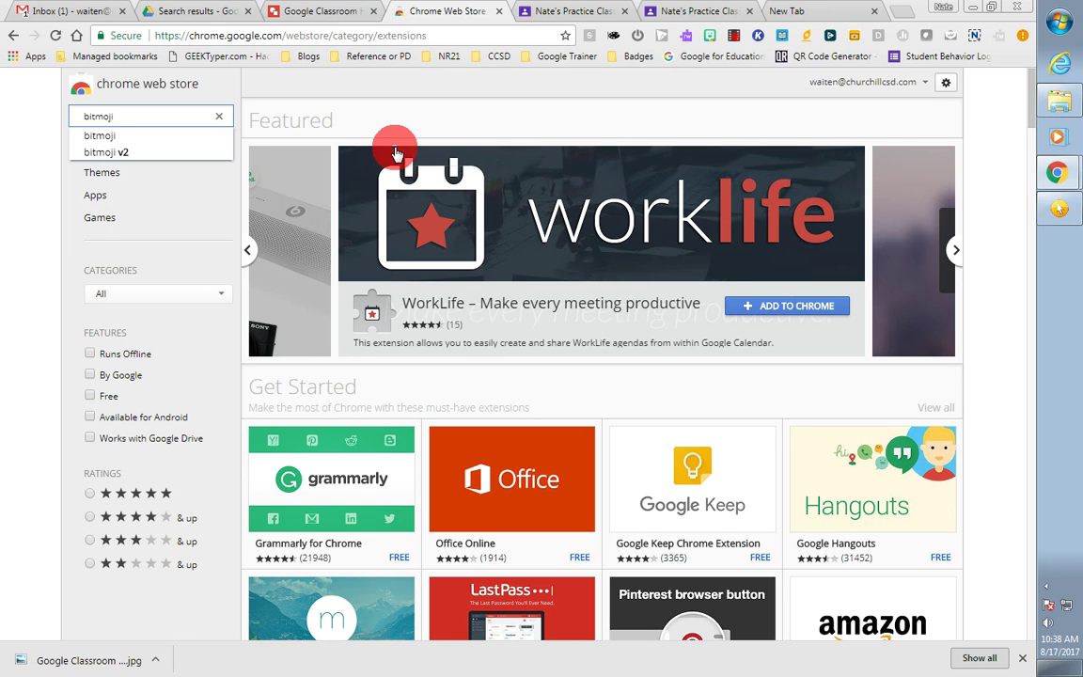
key("Return")
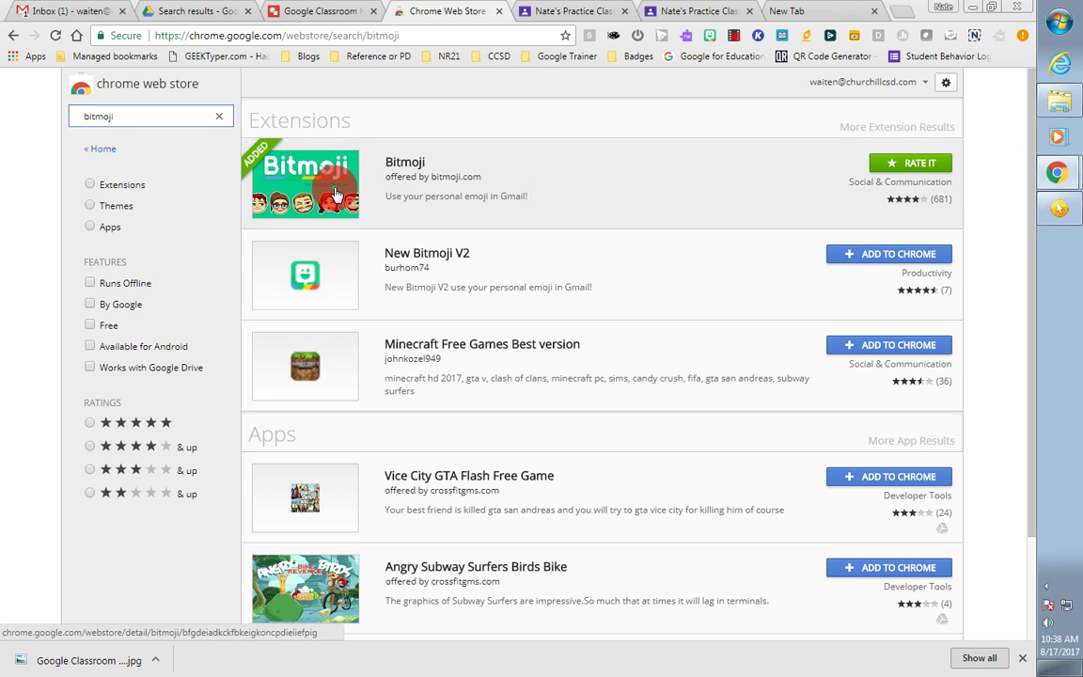
left_click(405, 172)
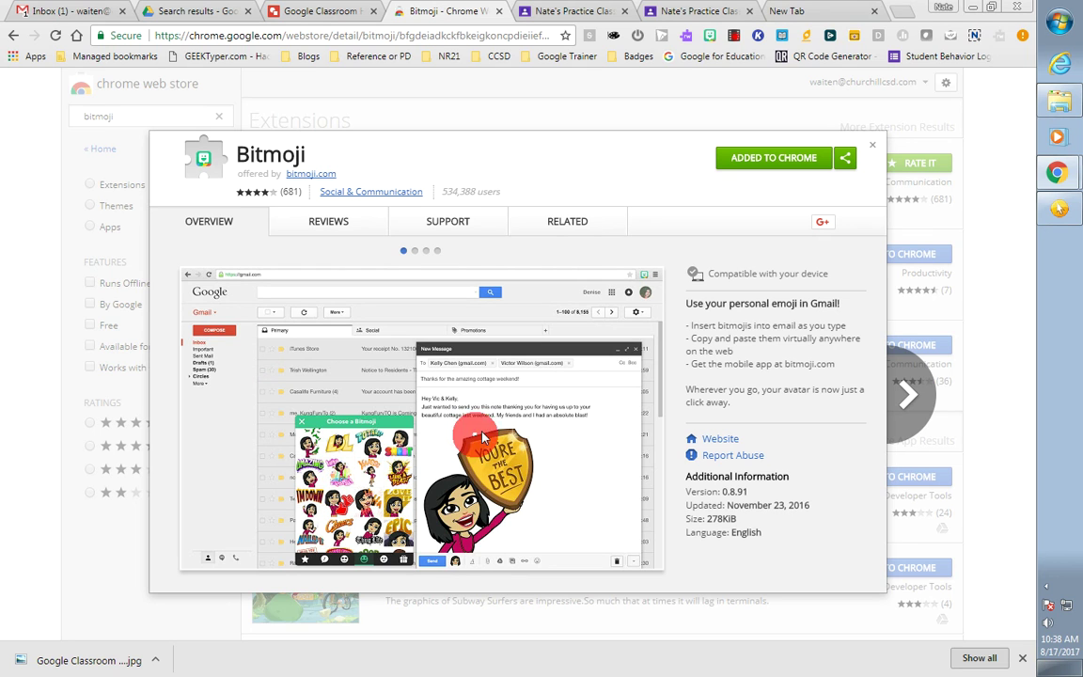
left_click(873, 151)
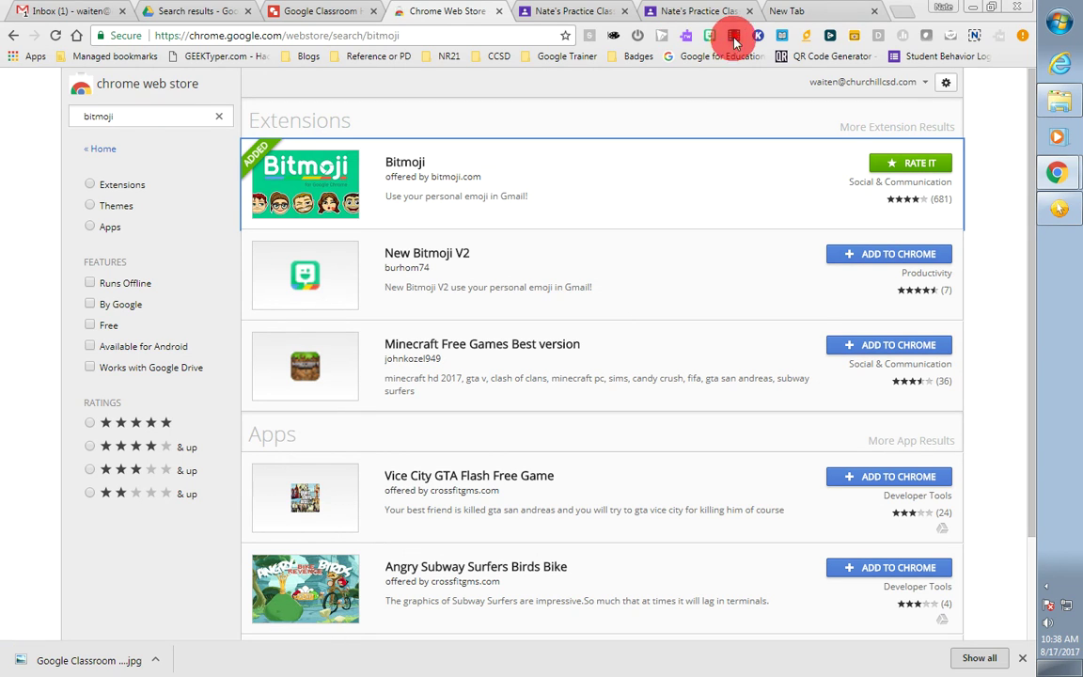
left_click(713, 38)
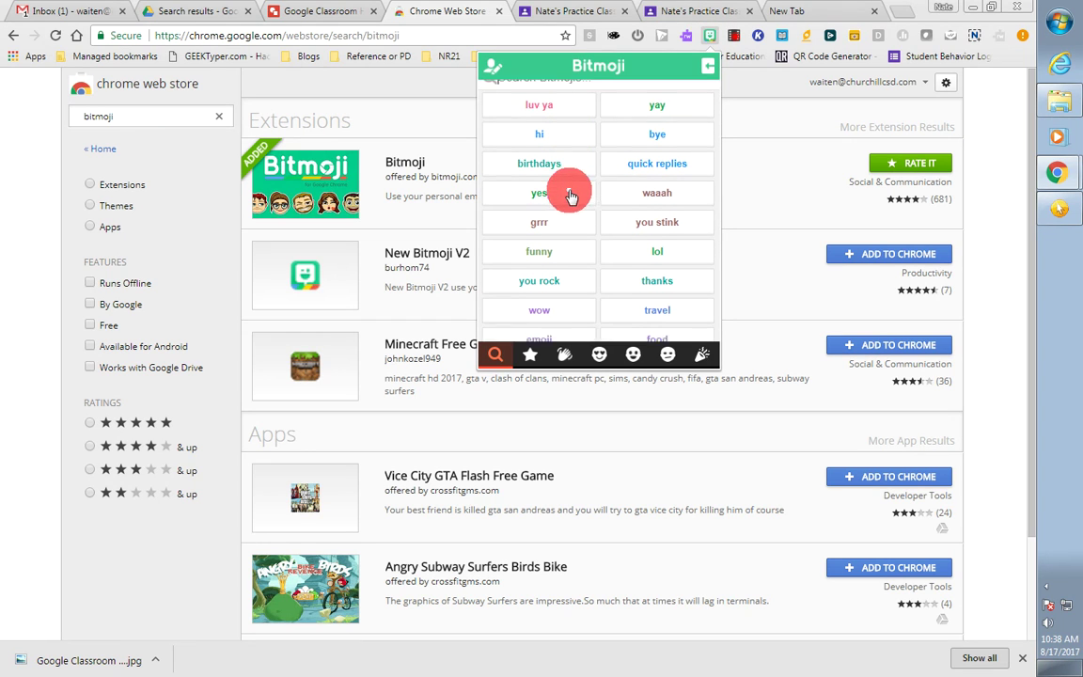
Step: Browse the grrr, recent-and-new and theme-pack Bitmoji stickers, then close the panel
left_click(568, 242)
scroll(602, 207, "down", 5)
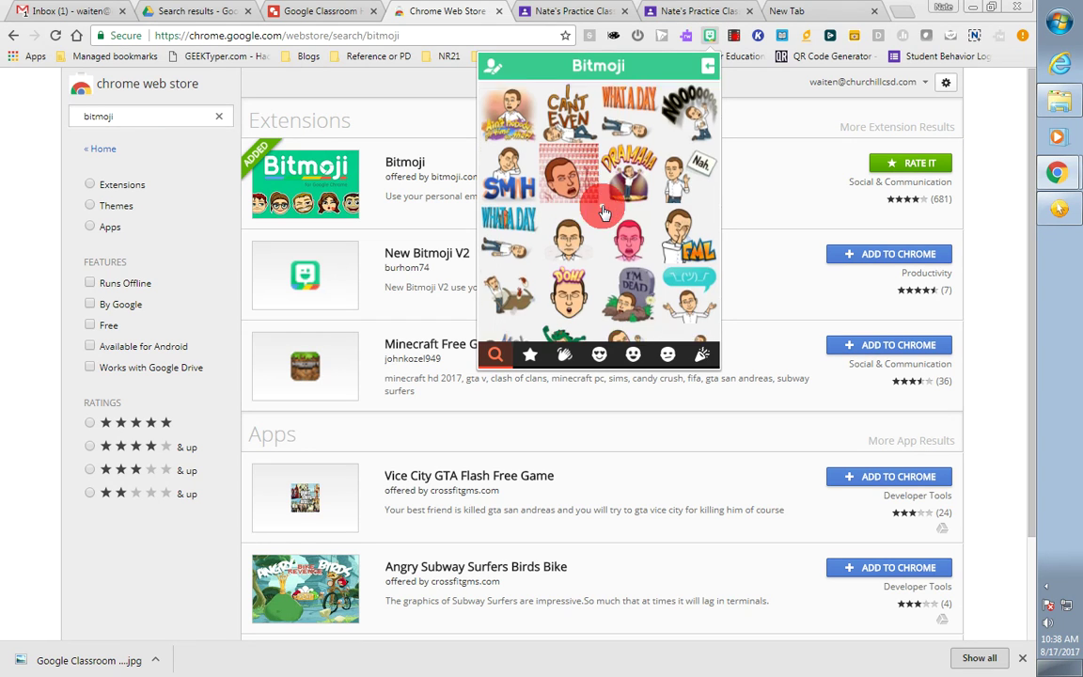
scroll(606, 212, "up", 3)
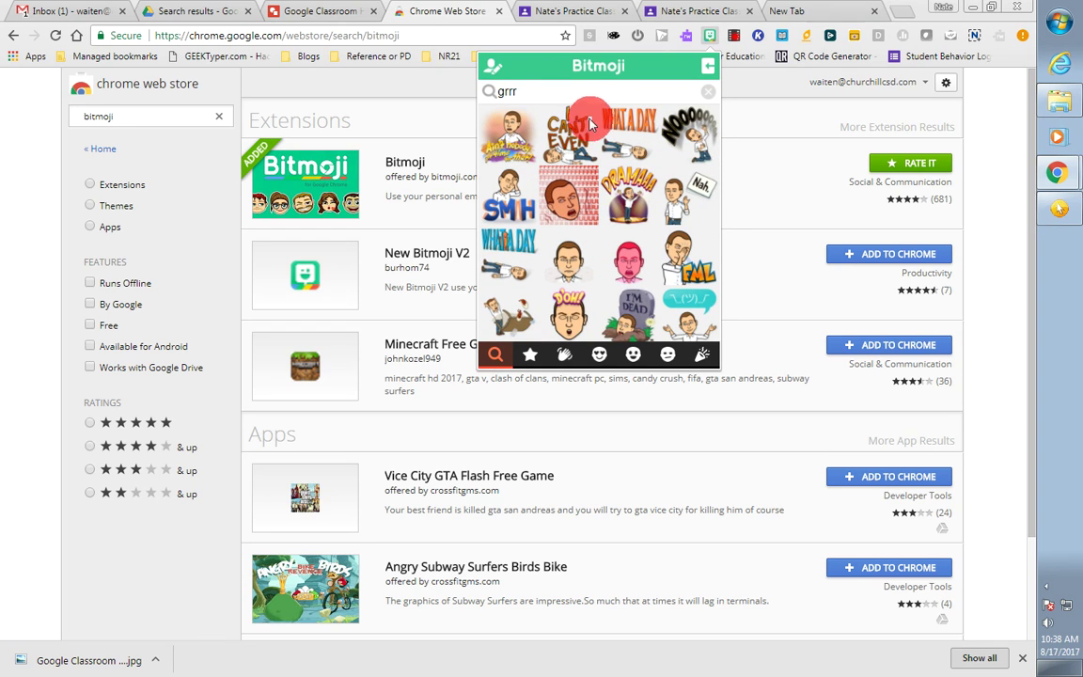
left_click(532, 358)
scroll(607, 233, "down", 5)
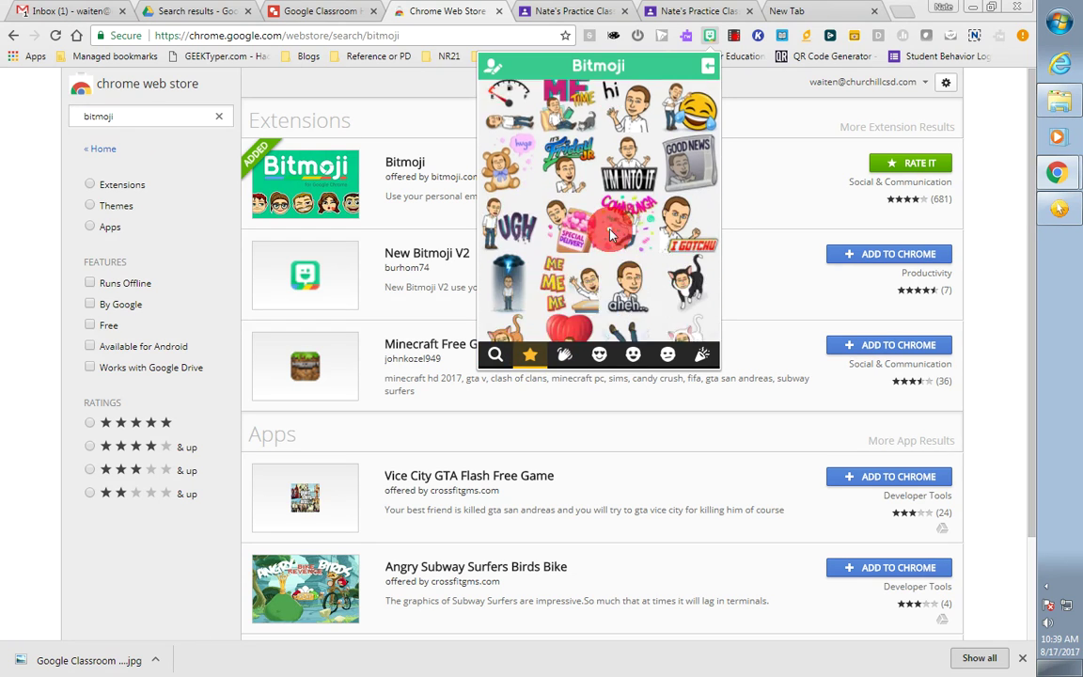
scroll(611, 235, "down", 1)
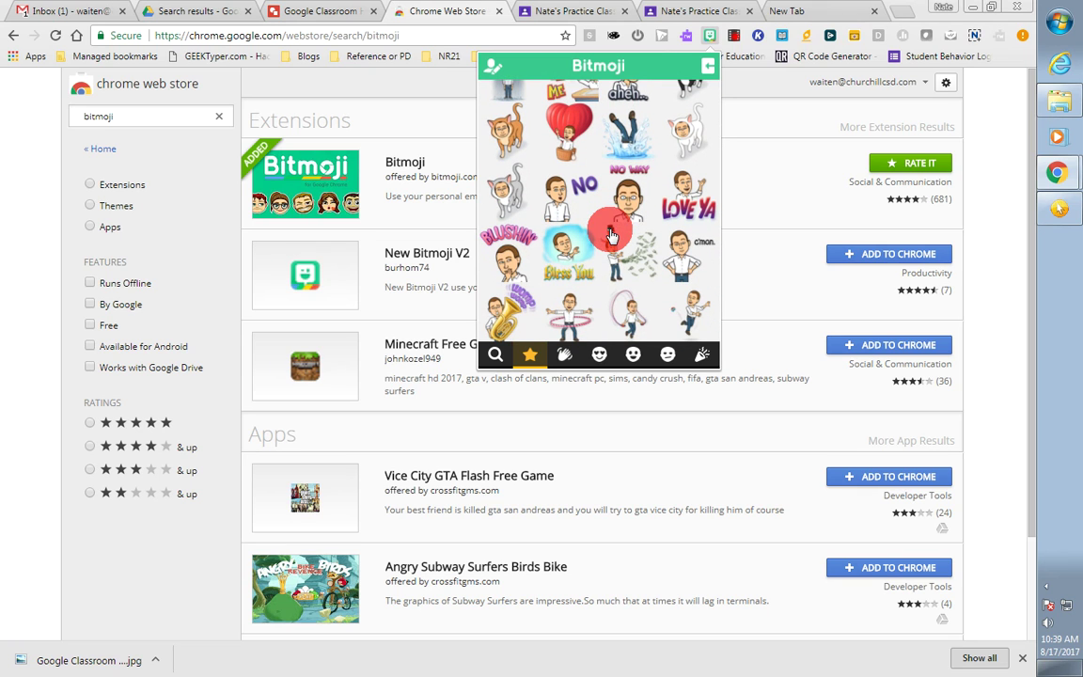
scroll(634, 254, "down", 5)
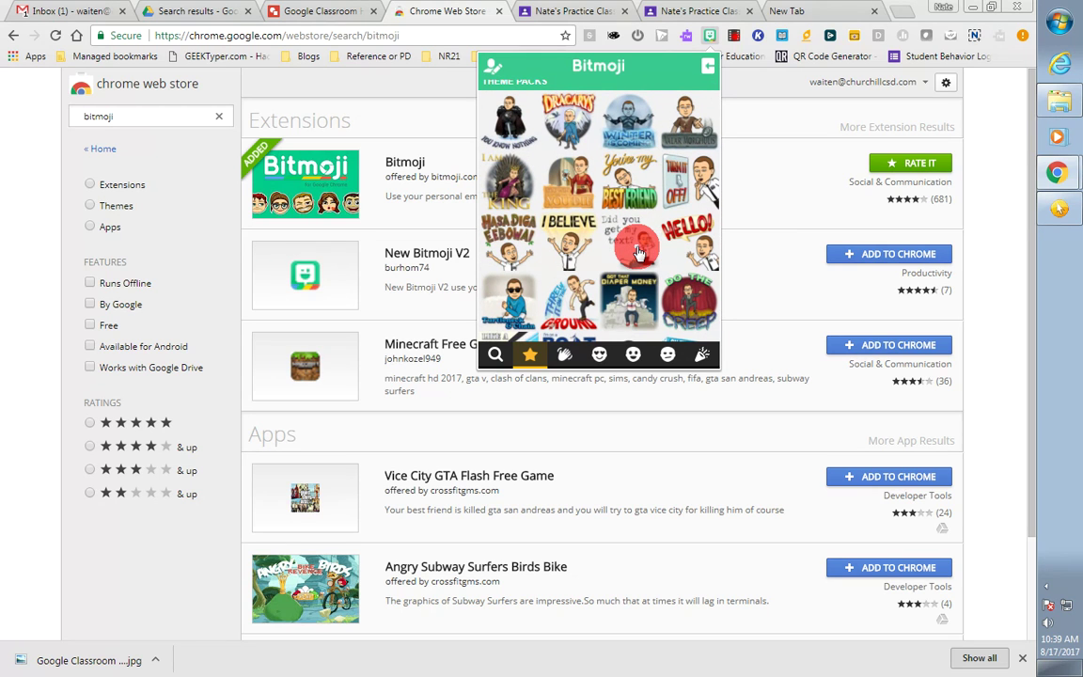
left_click(520, 238)
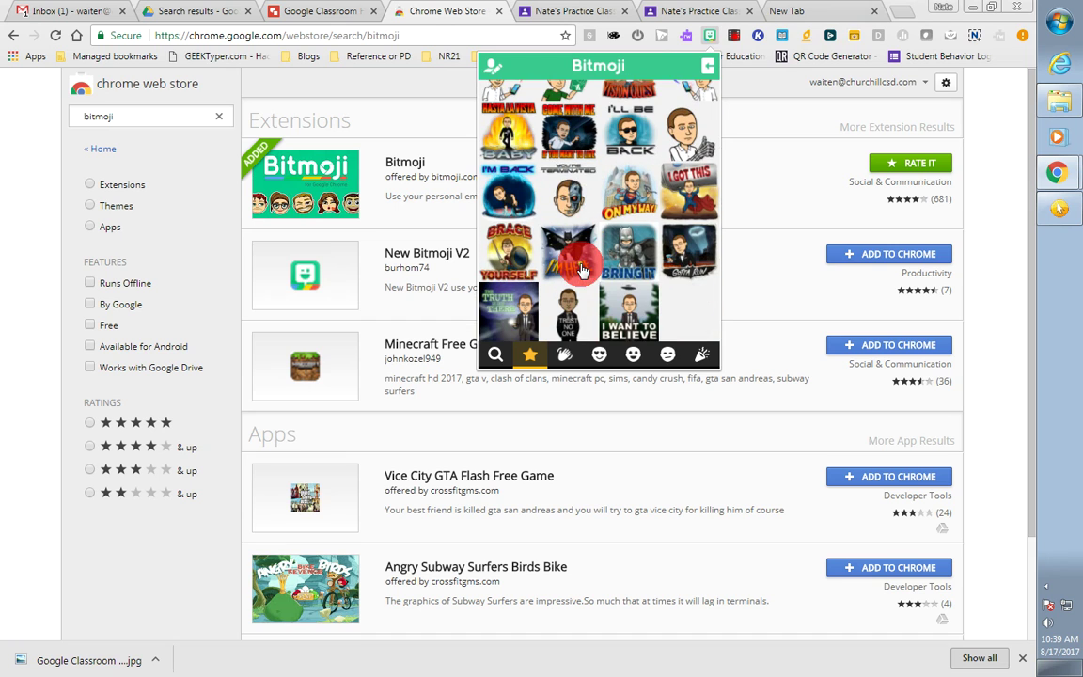
scroll(632, 228, "up", 2)
left_click(632, 228)
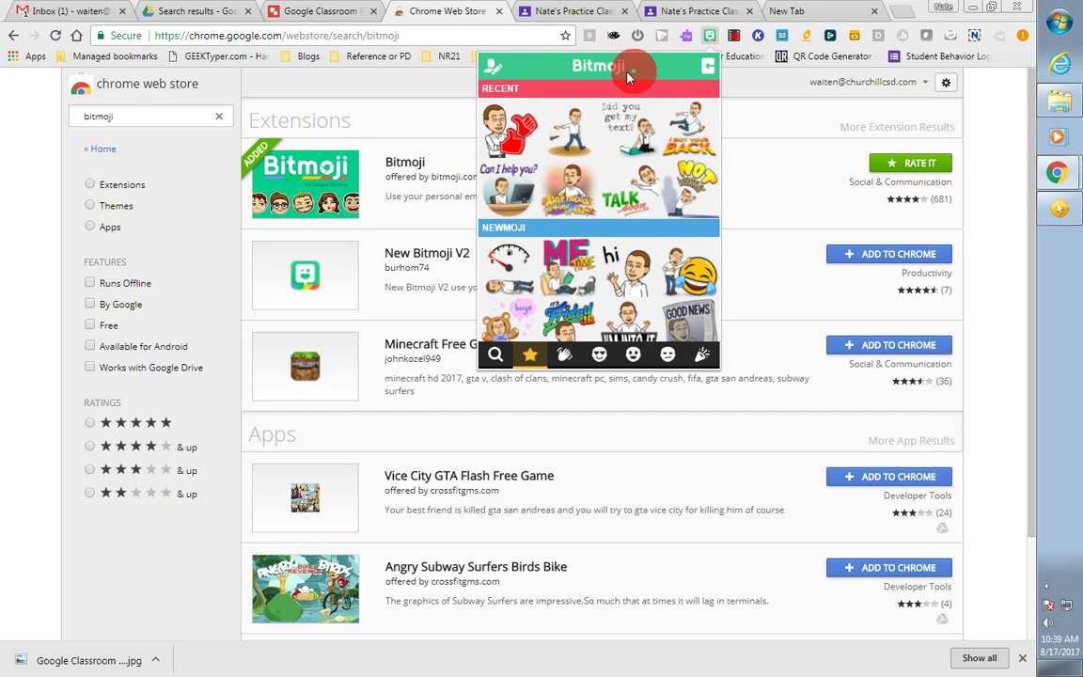
left_click(762, 127)
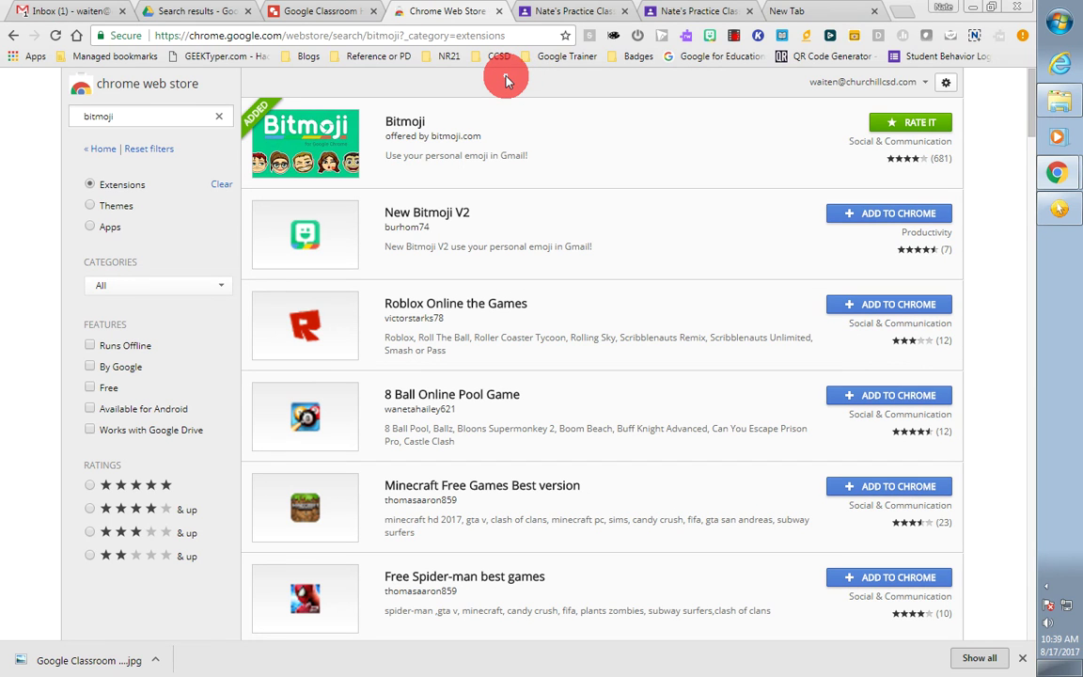
Step: Close the Web Store, set the header drawing's background to gold, and show the Bitmoji panel
left_click(498, 12)
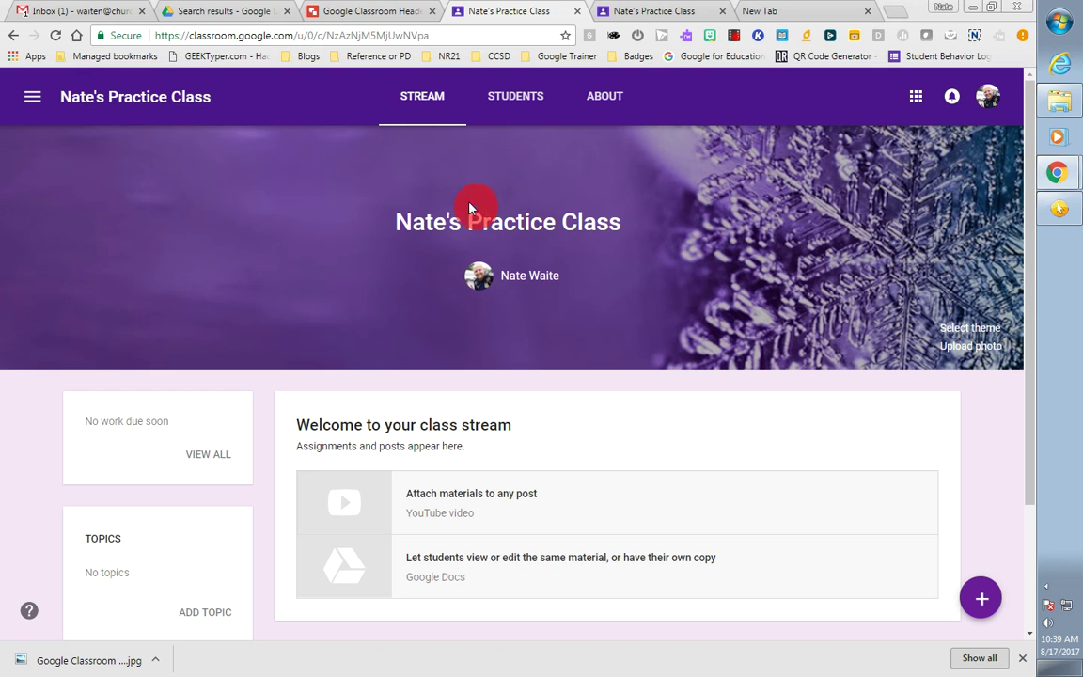
left_click(375, 13)
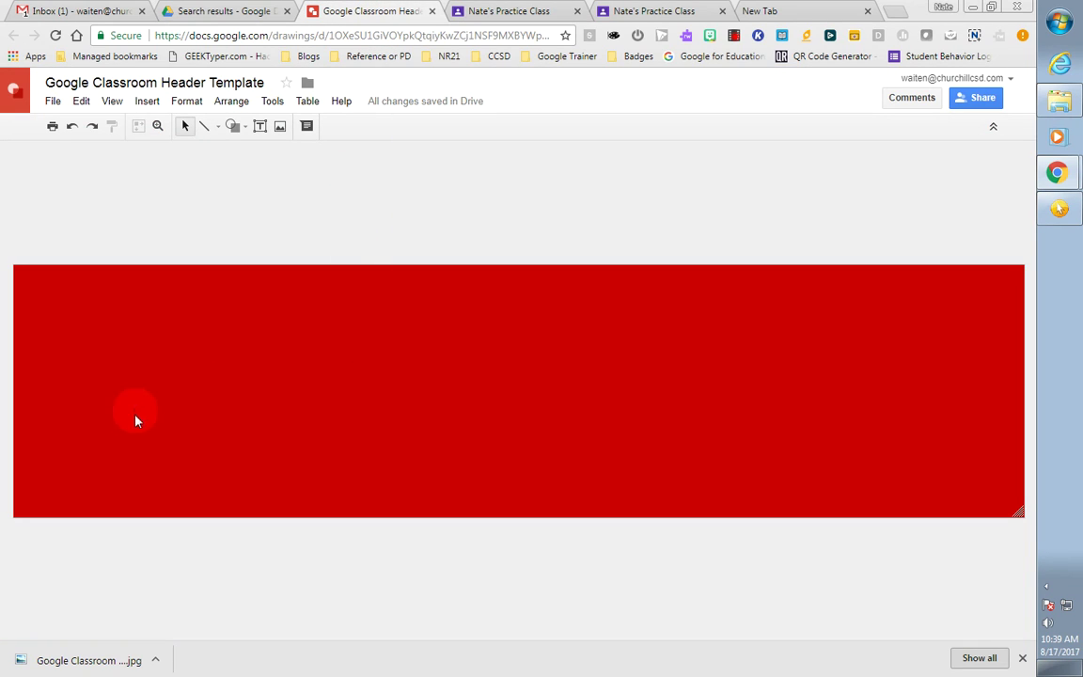
right_click(199, 378)
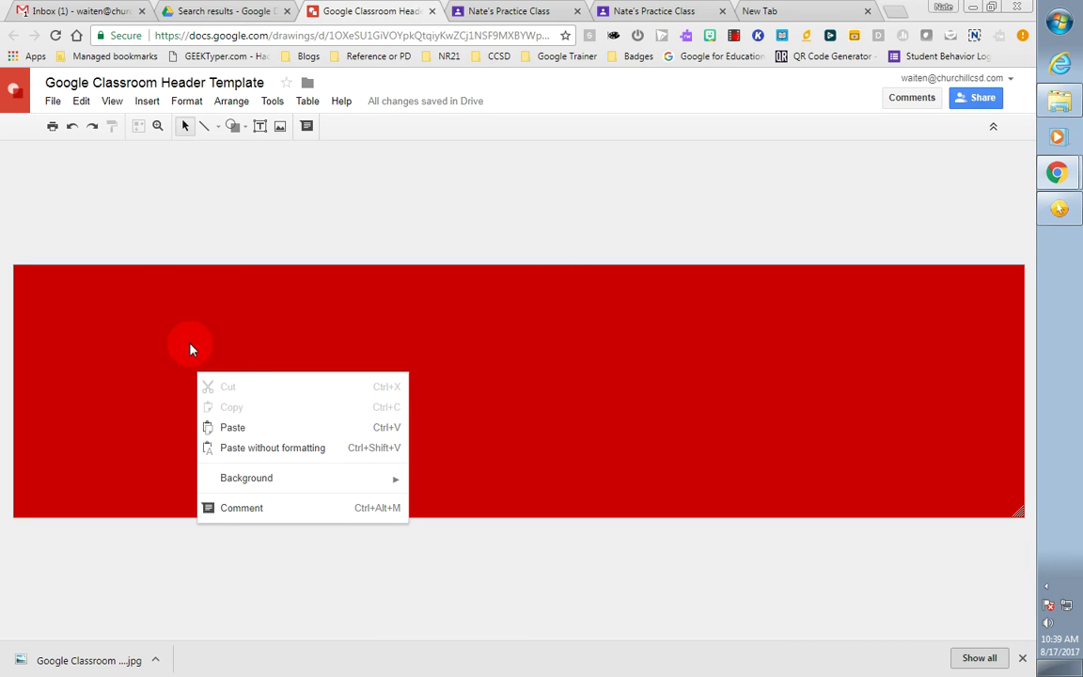
mouse_move(250, 479)
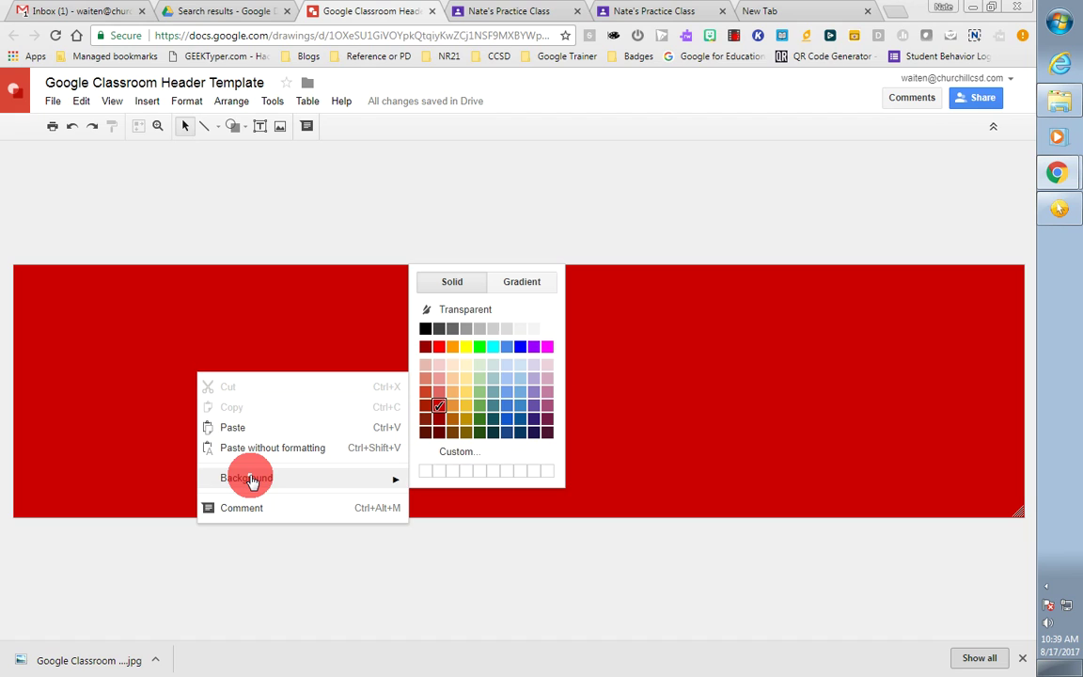
left_click(470, 406)
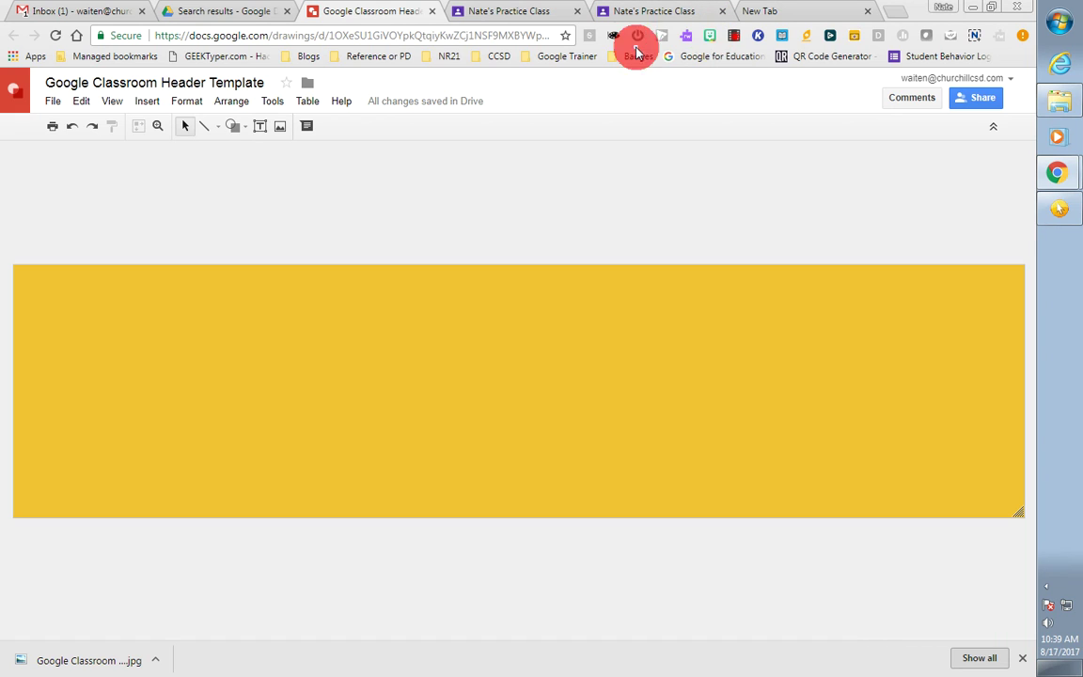
left_click(710, 40)
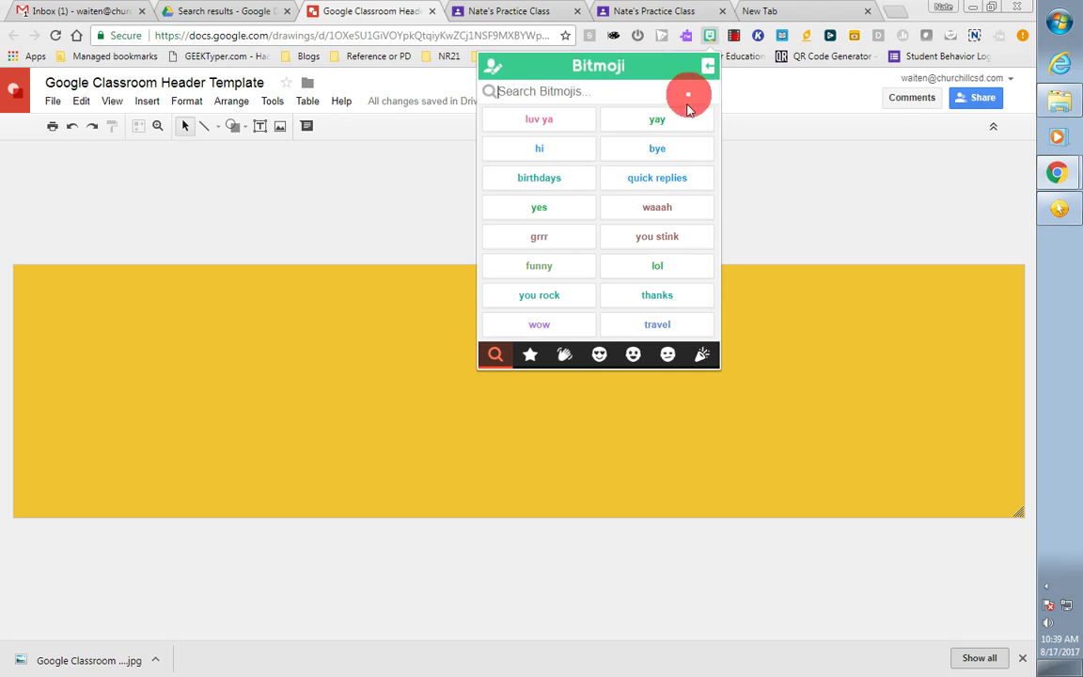
Step: Copy a sticker from Bitmoji's 'funny' results and paste it onto the gold header
left_click(531, 353)
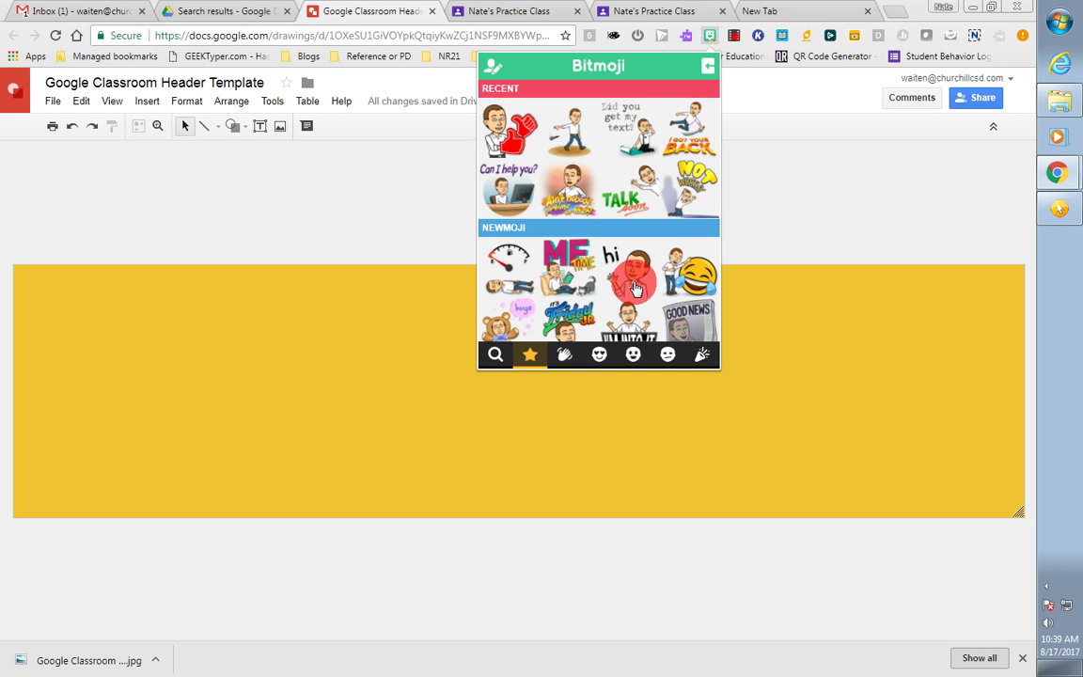
scroll(635, 286, "down", 1)
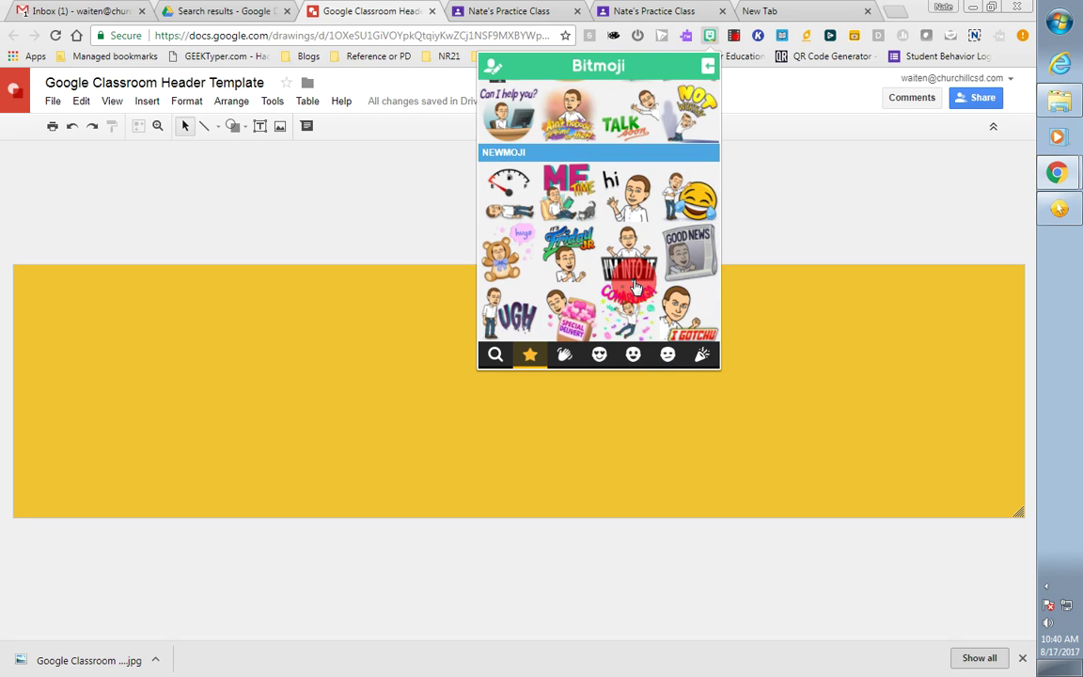
scroll(636, 286, "down", 1)
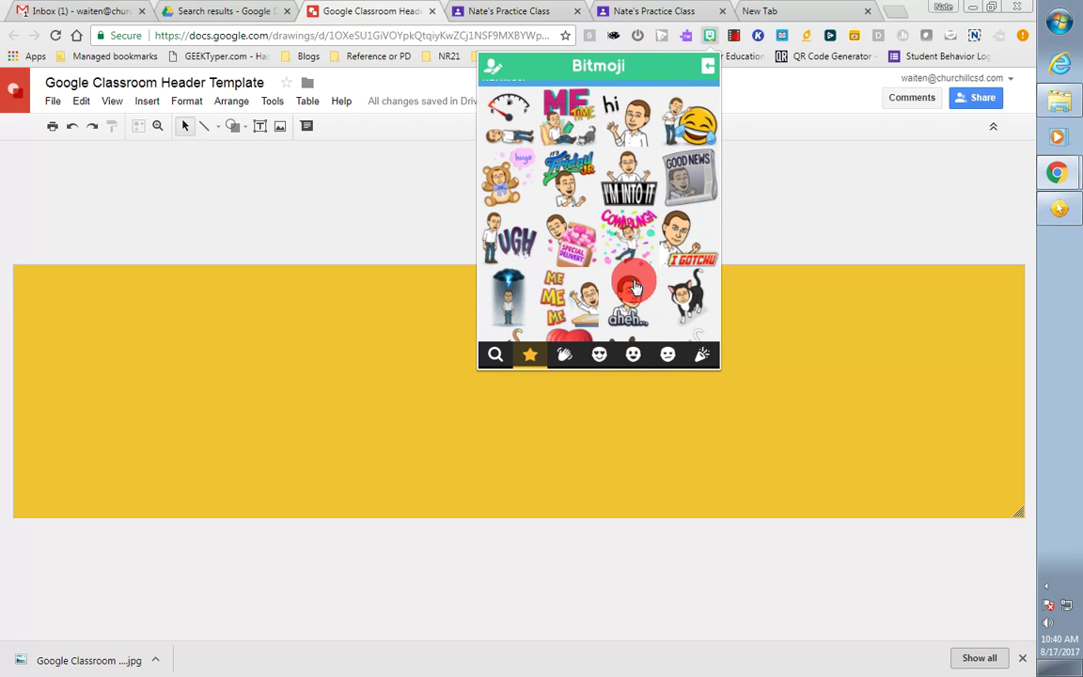
left_click(496, 355)
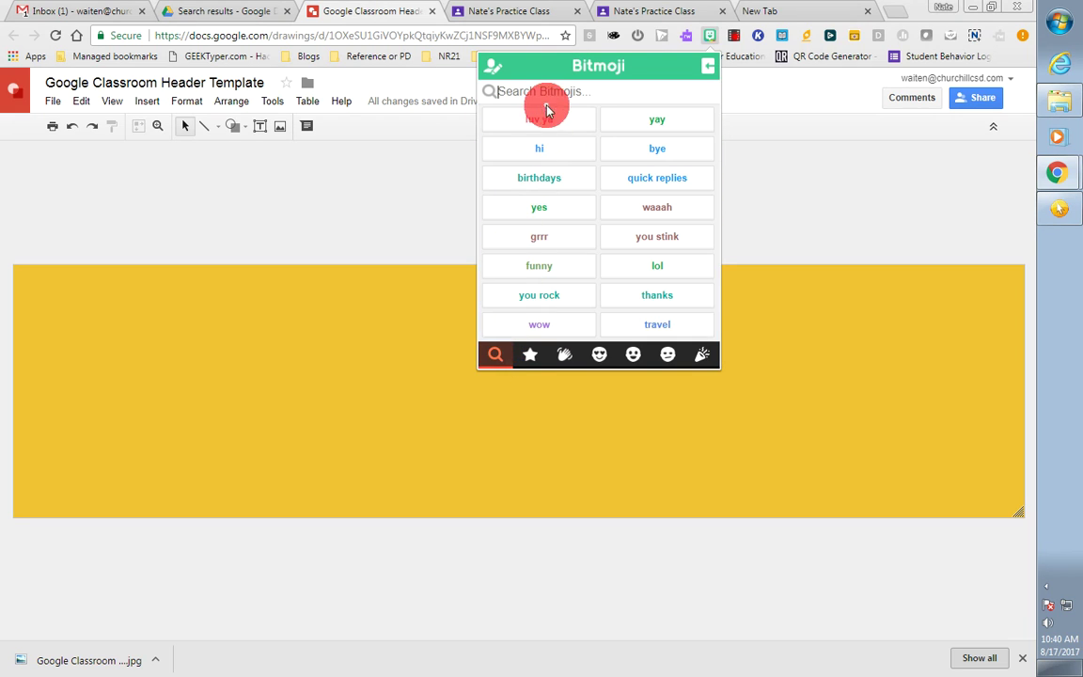
left_click(540, 267)
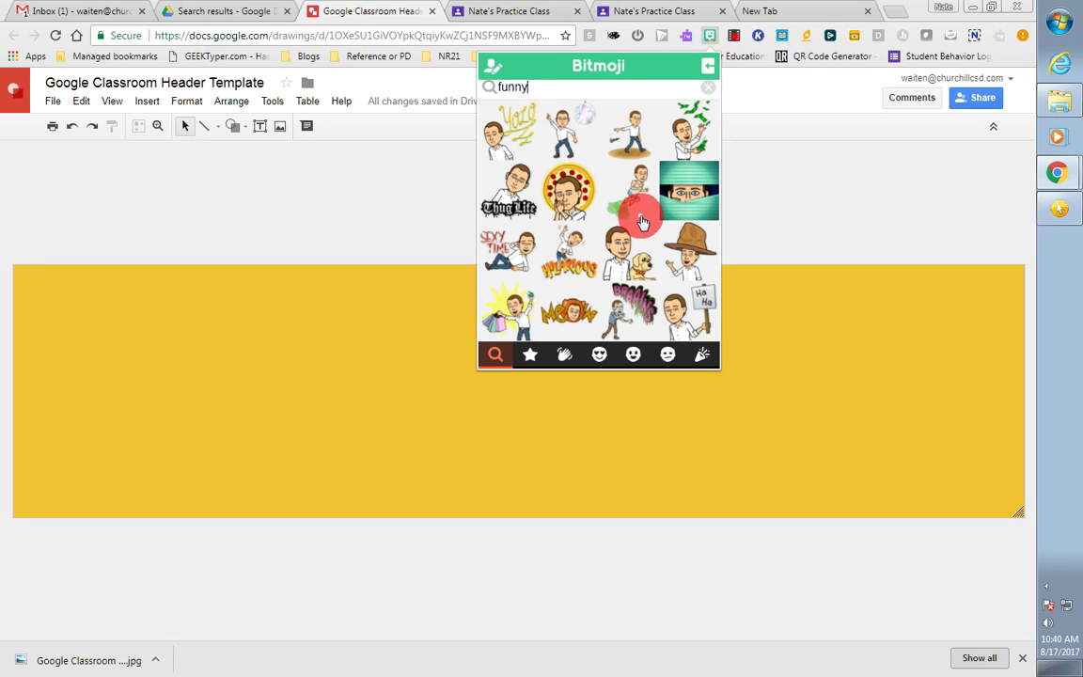
right_click(639, 143)
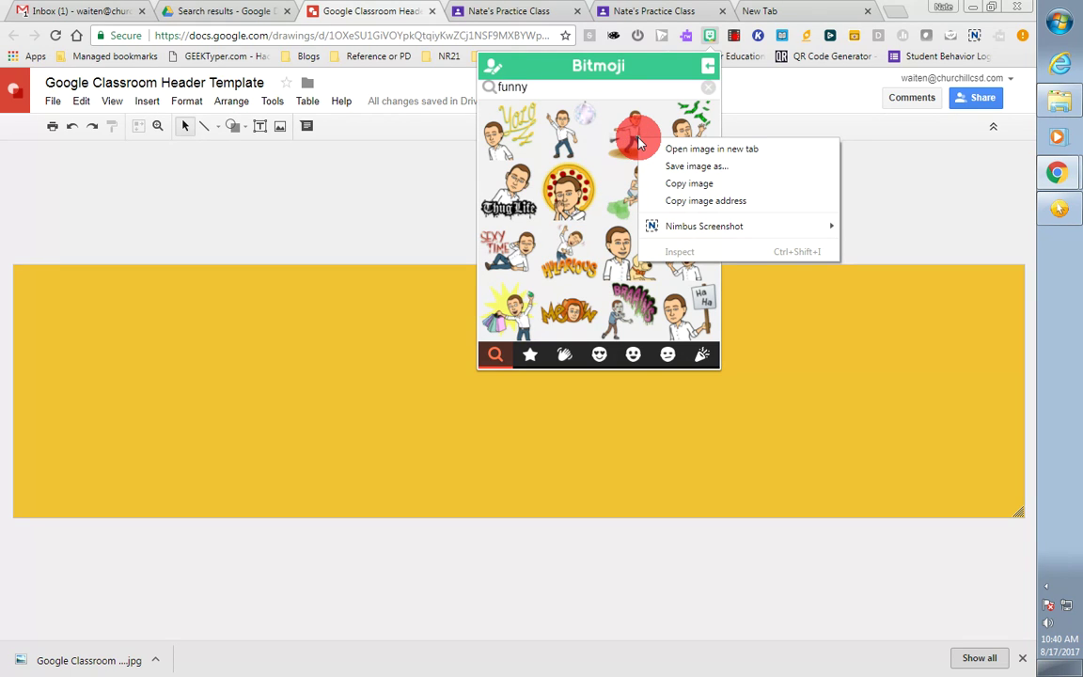
left_click(681, 183)
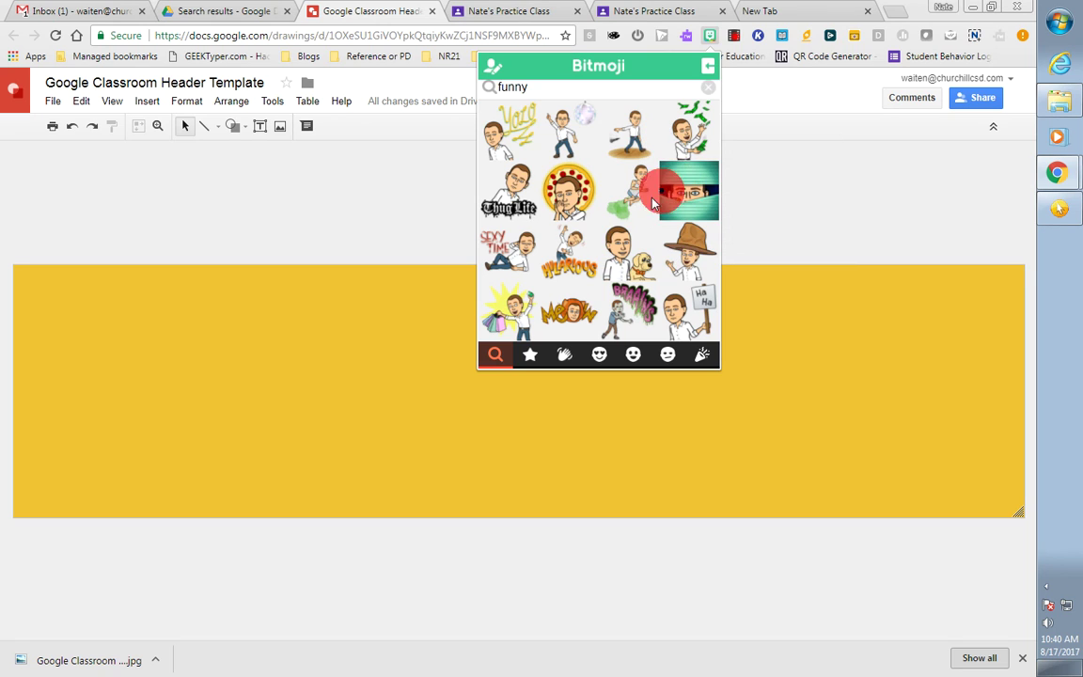
right_click(174, 356)
left_click(203, 404)
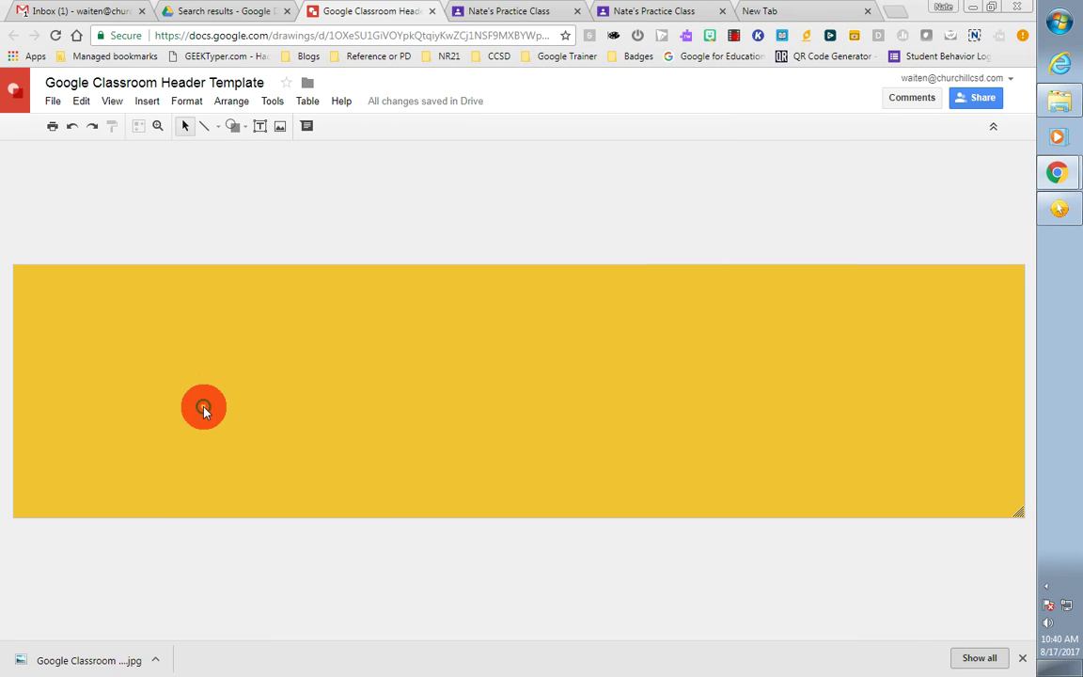
Step: Size the pasted Bitmoji to the header's height in its top-left corner, then reopen Bitmoji
left_click_drag(257, 508, 143, 351)
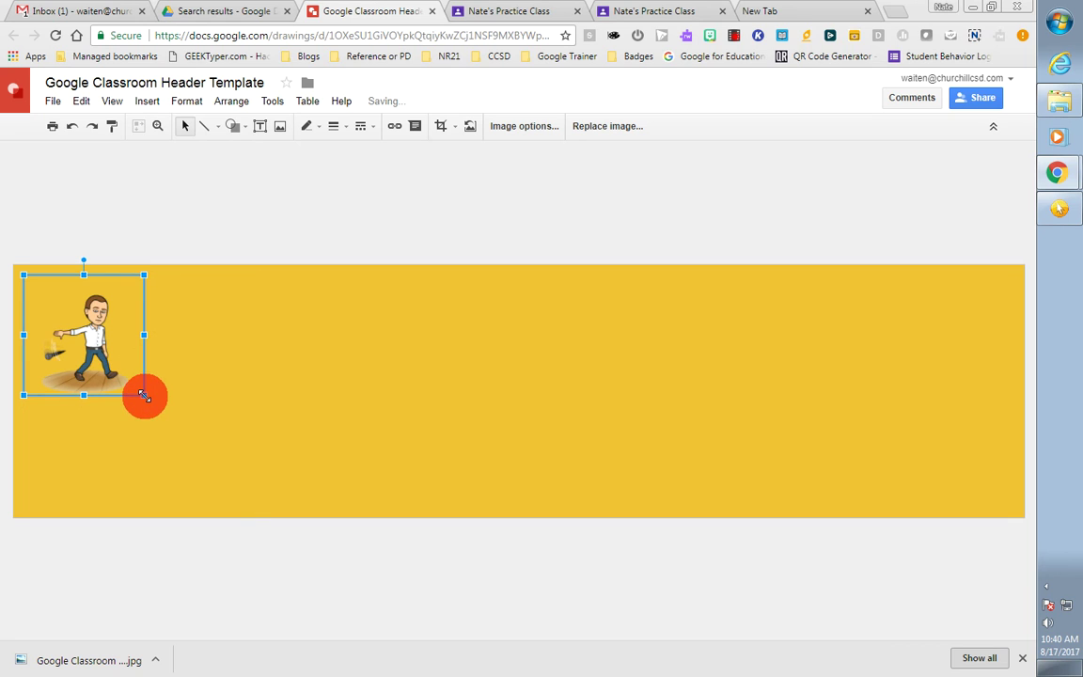
left_click_drag(143, 395, 261, 474)
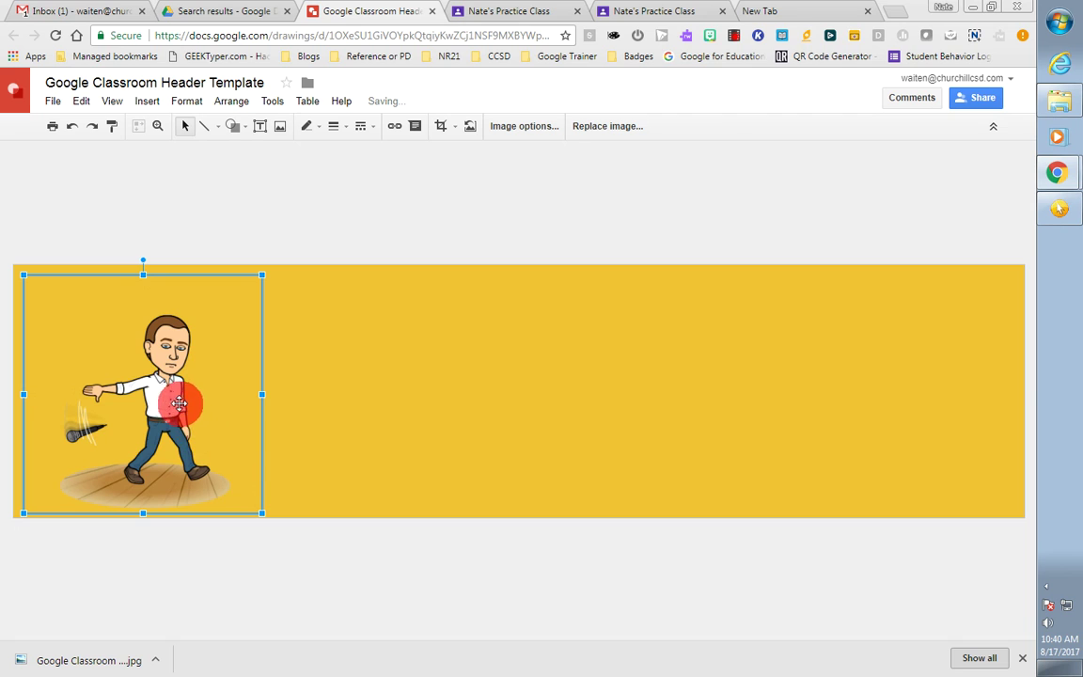
left_click_drag(178, 405, 175, 402)
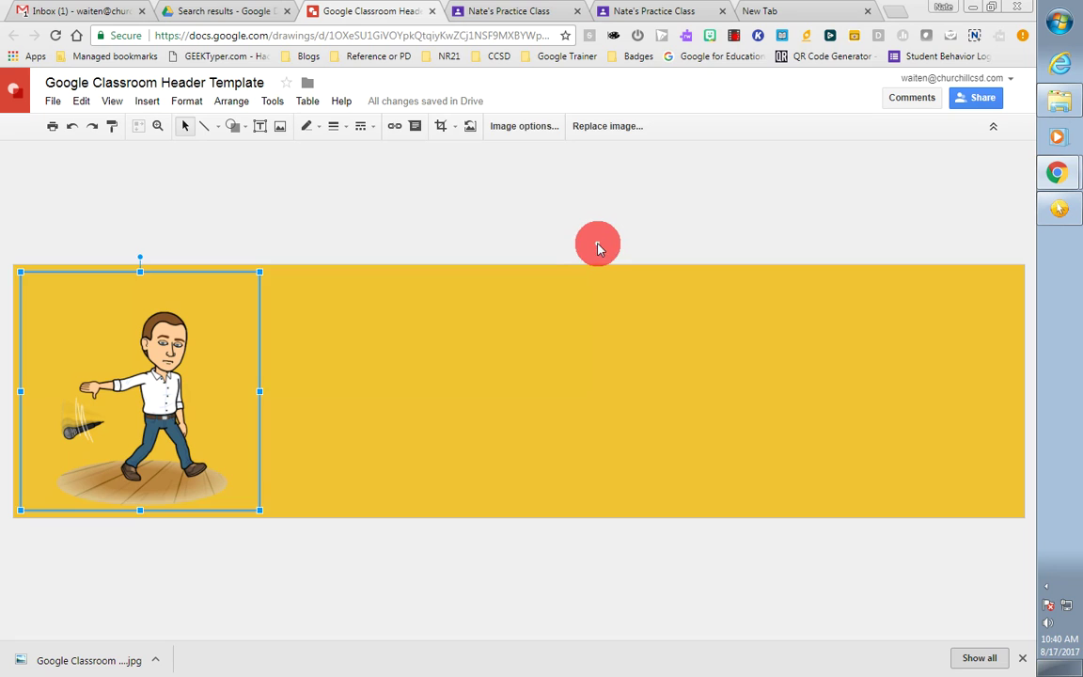
left_click(621, 221)
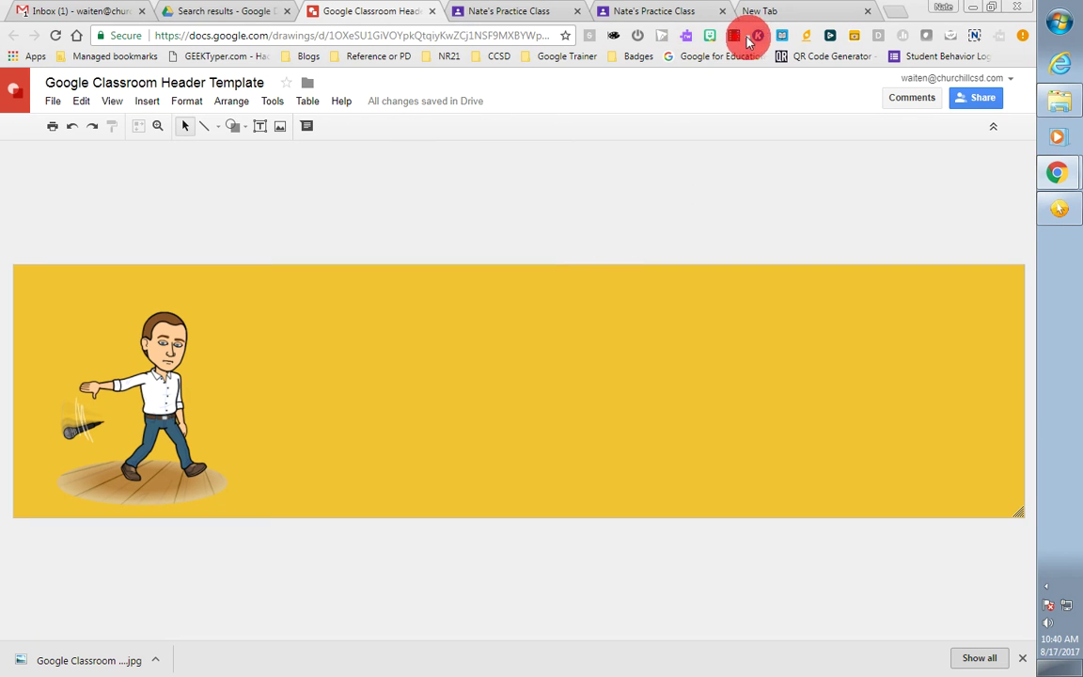
left_click(713, 36)
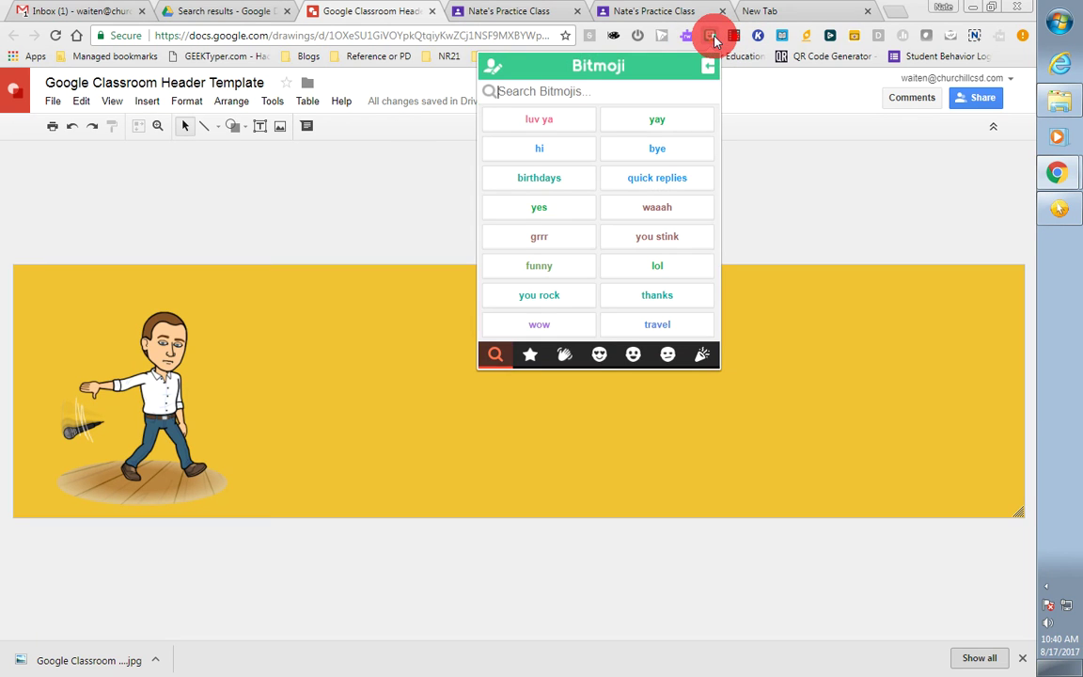
Step: Copy the Yolo sticker image from Bitmoji's 'funny' stickers
left_click(562, 271)
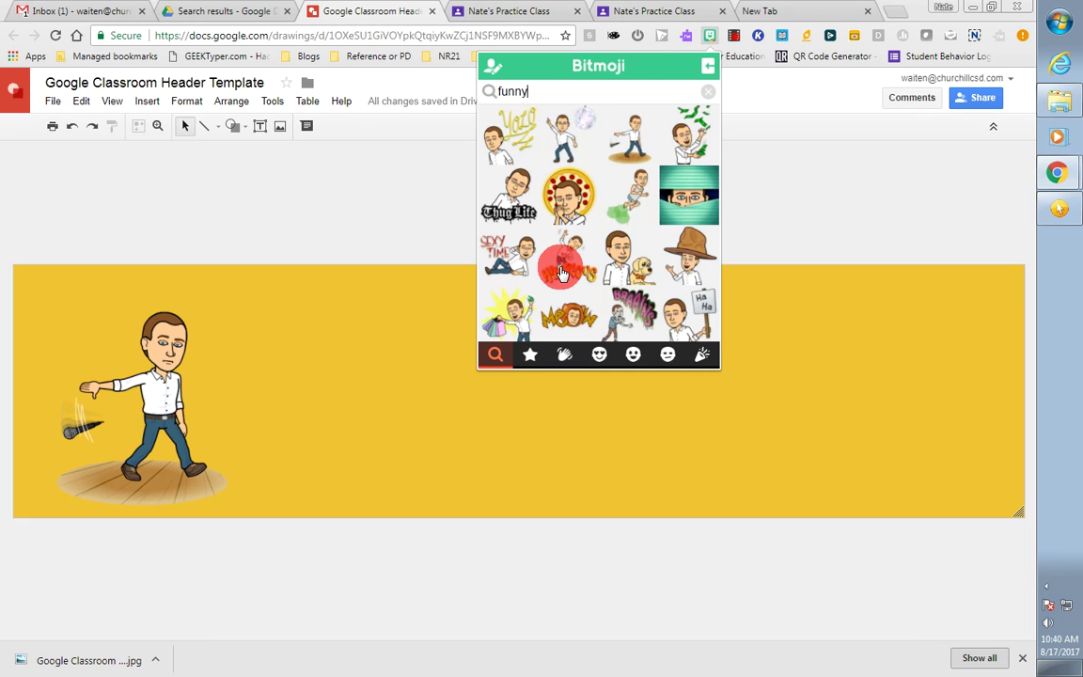
left_click(619, 243)
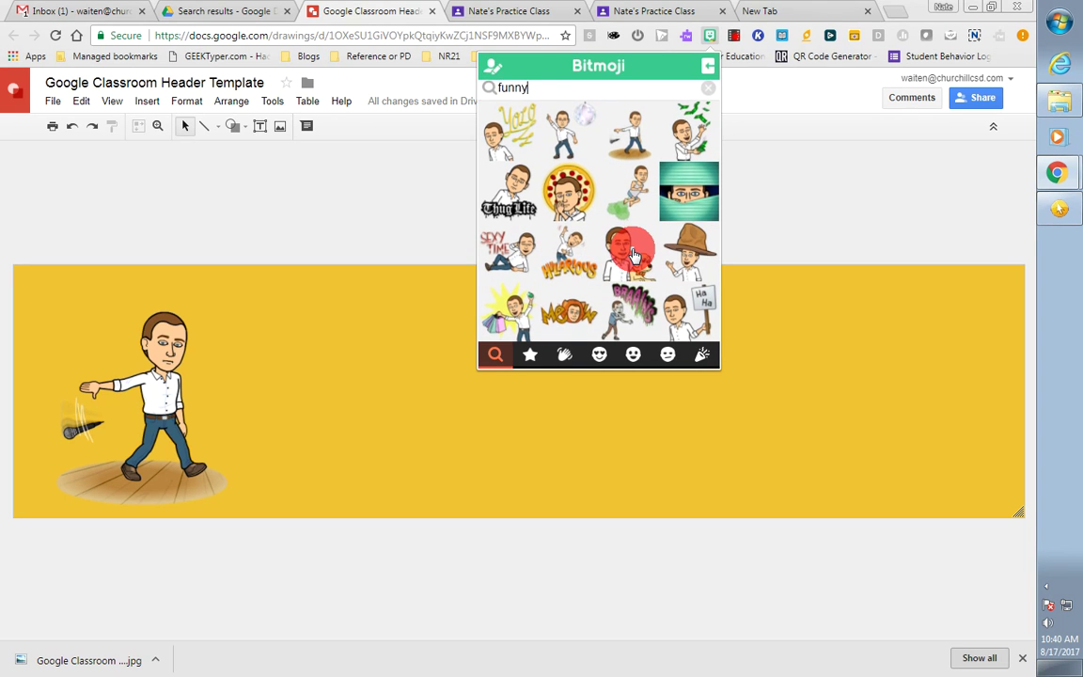
left_click(632, 252)
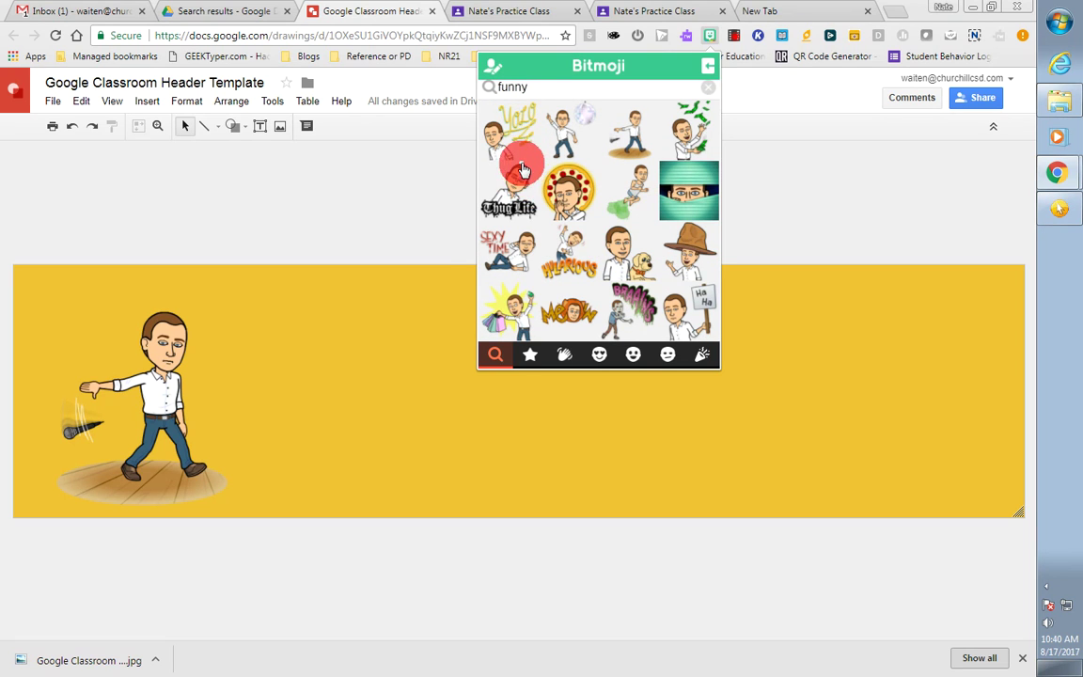
right_click(526, 125)
left_click(548, 167)
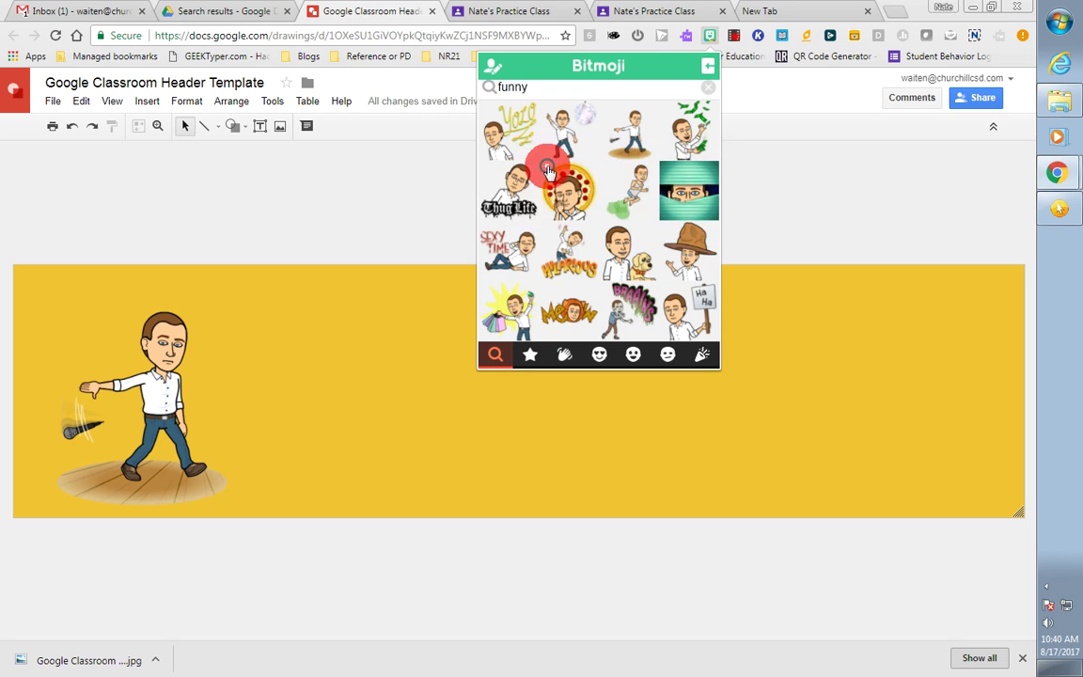
Step: Paste the Yolo sticker into the banner and move it to the right end
right_click(779, 355)
left_click(826, 414)
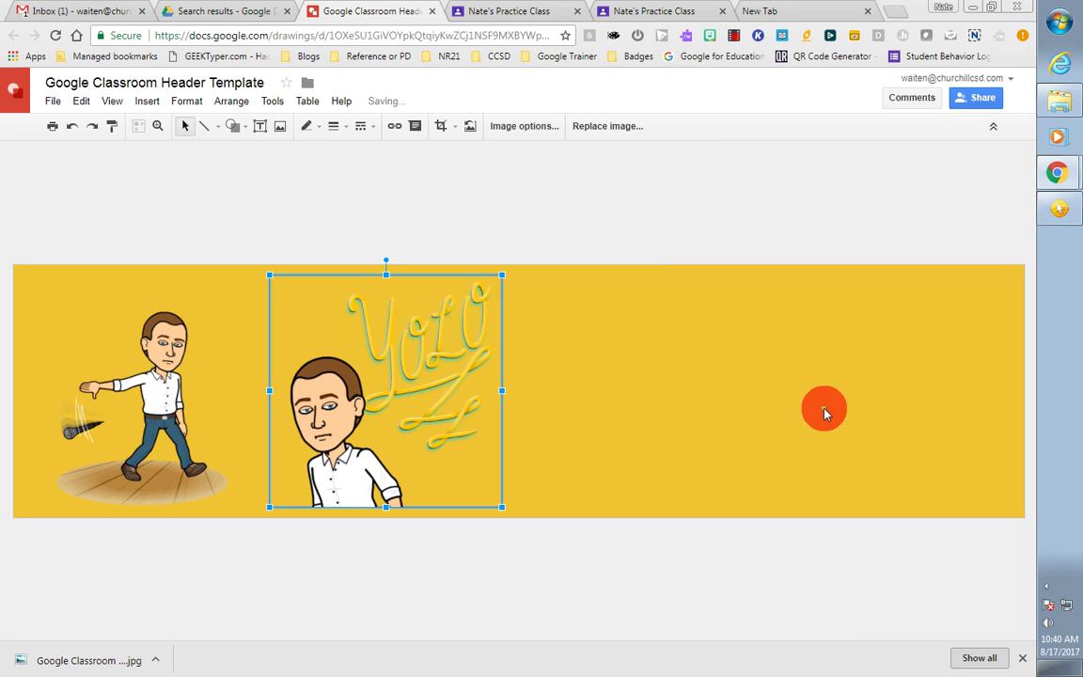
left_click_drag(438, 424, 933, 428)
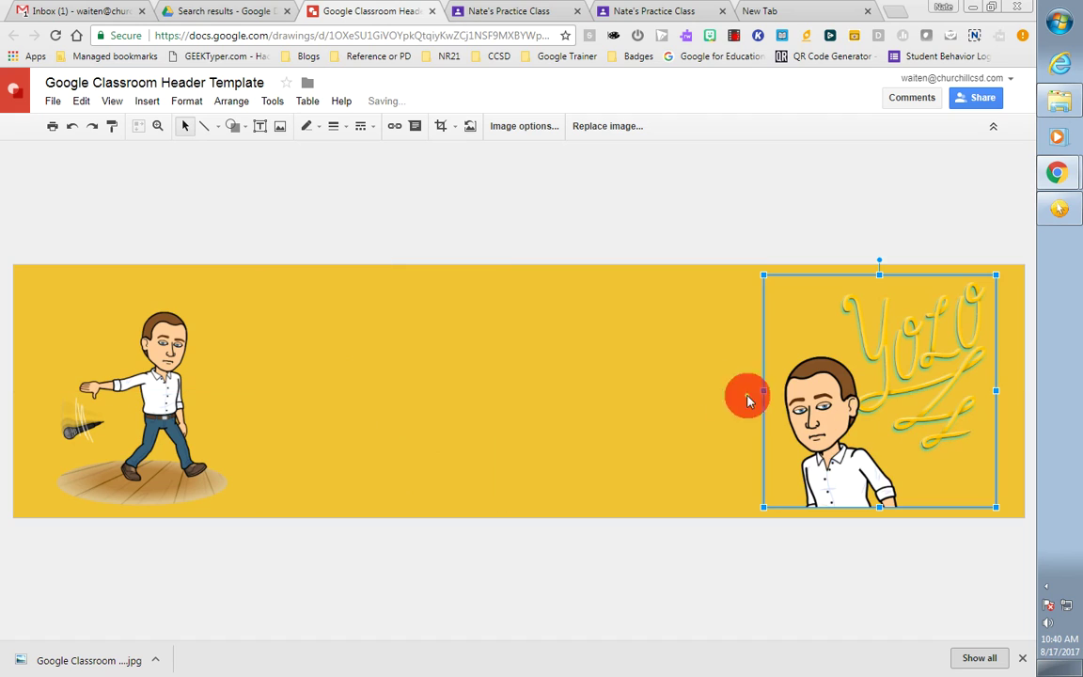
left_click(644, 215)
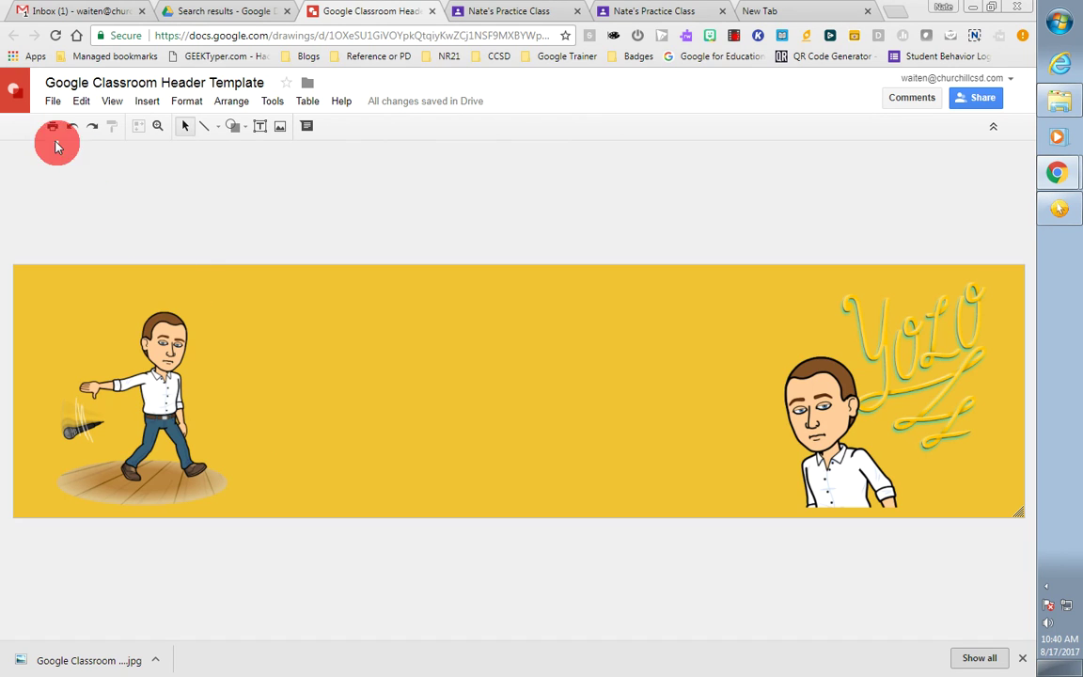
Step: Export the gold header drawing as a JPEG image (.jpg)
left_click(54, 103)
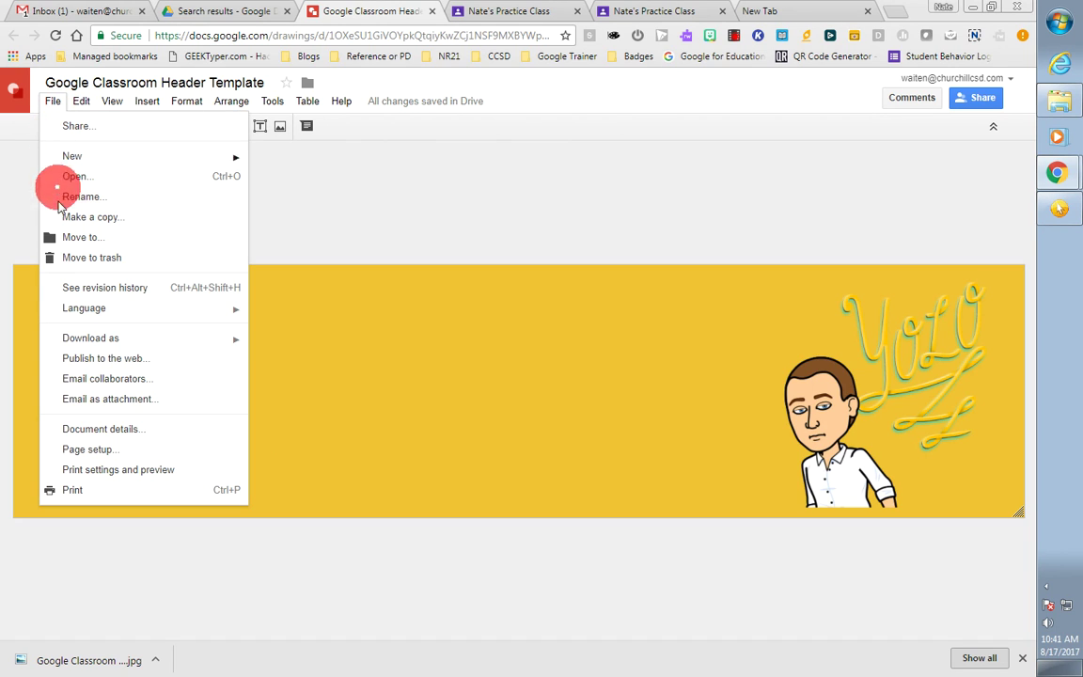
mouse_move(63, 339)
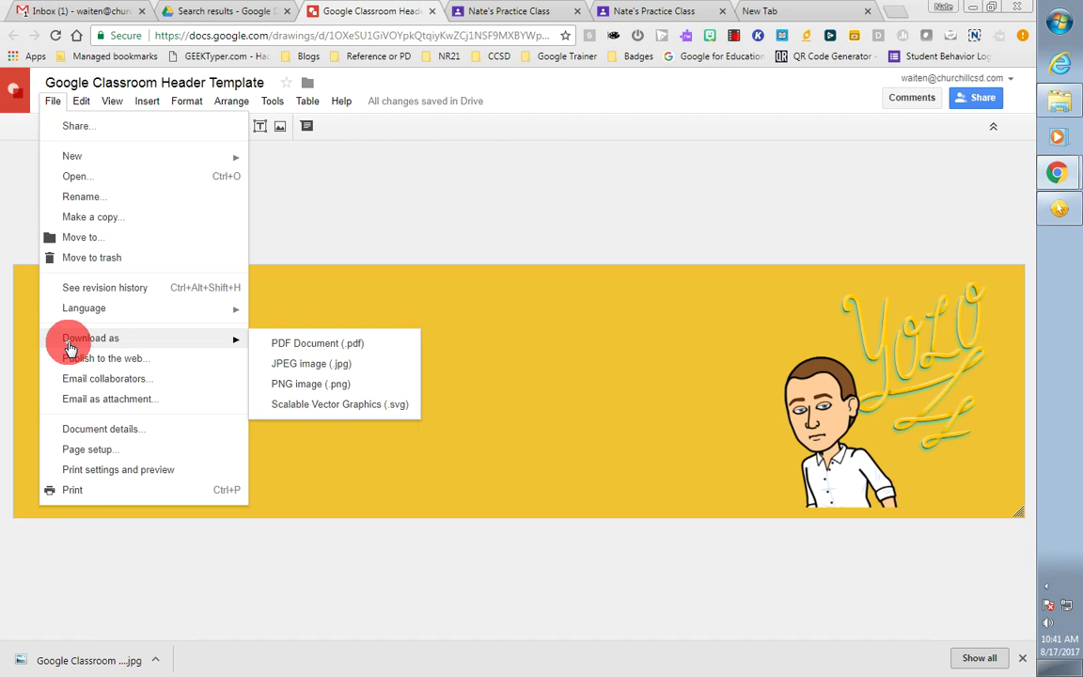
left_click(311, 365)
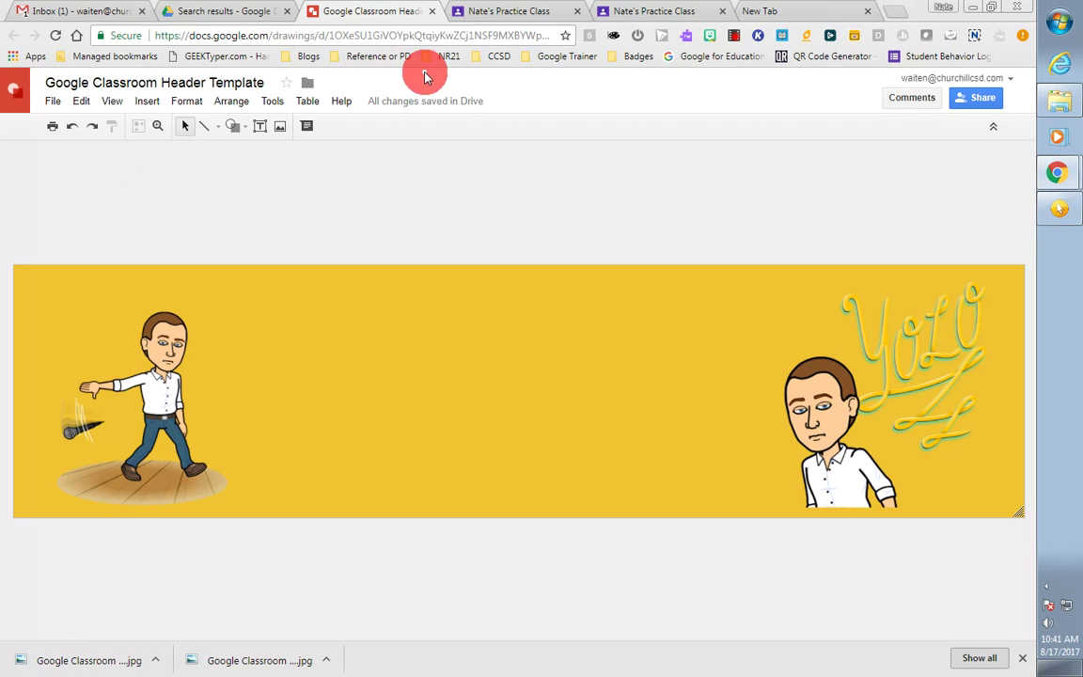
Step: Close the duplicate class tab, start a custom photo upload, and show the downloaded header JPEG in its folder
left_click(644, 11)
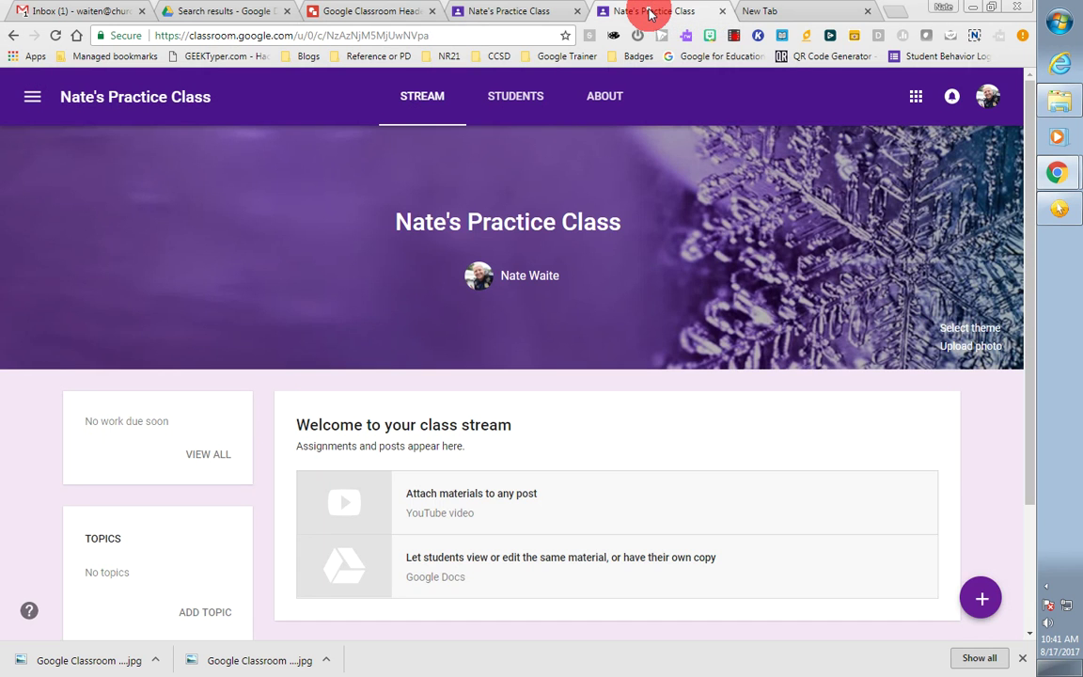
left_click(578, 11)
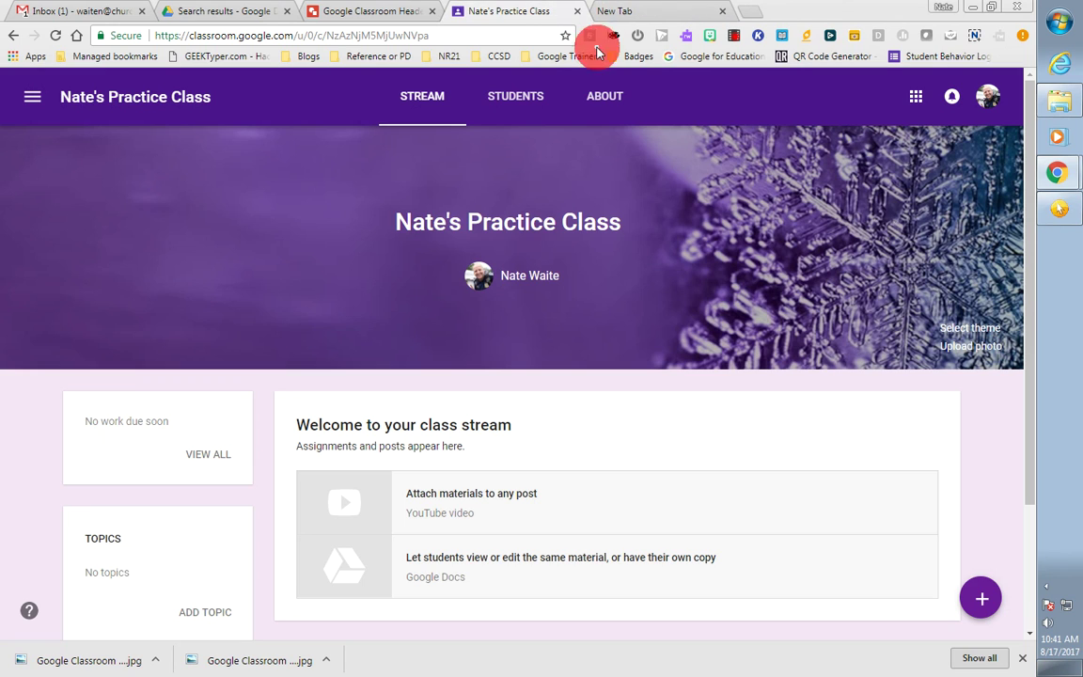
left_click(972, 346)
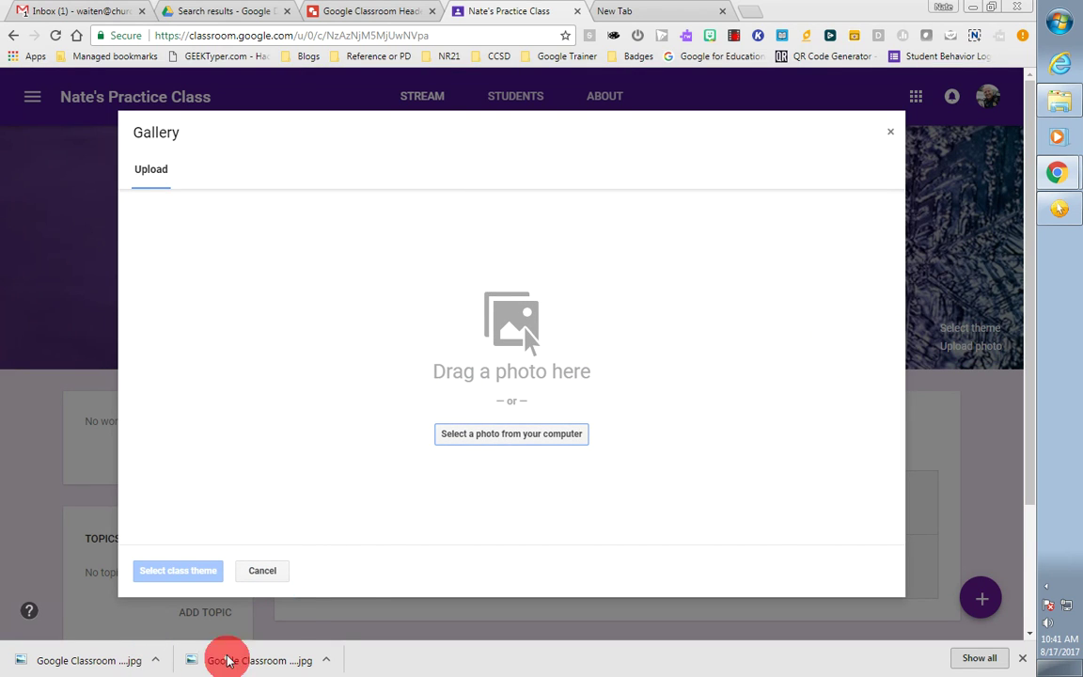
left_click(158, 664)
left_click(164, 608)
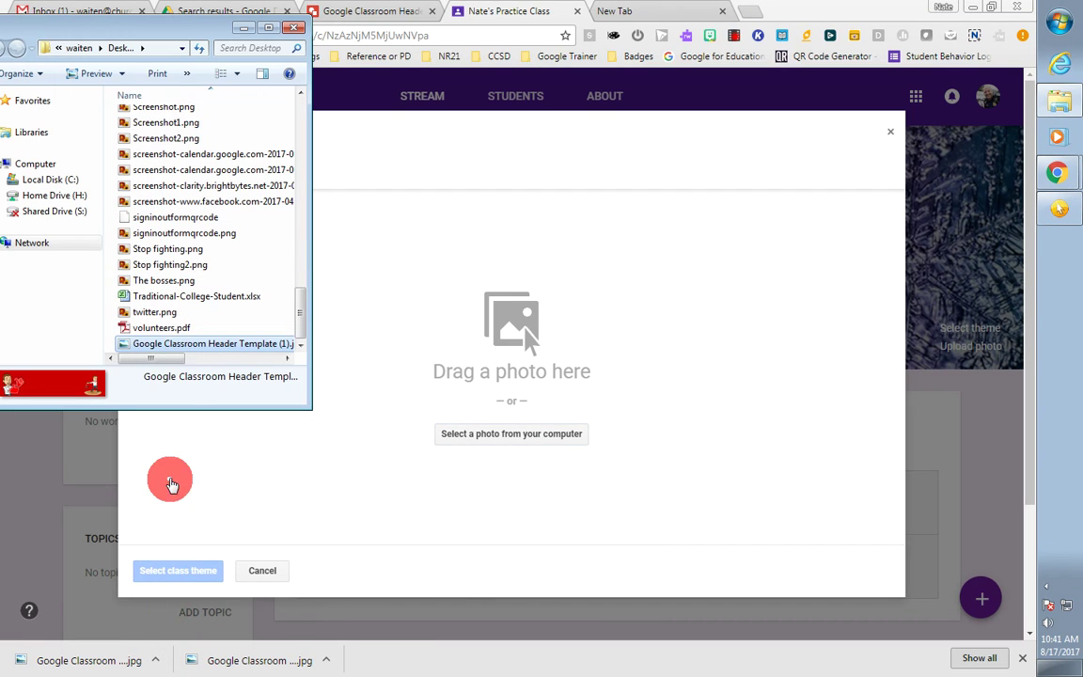
Step: Drop the header JPEG into the Gallery and stretch the crop box over the whole banner
left_click_drag(172, 362, 452, 413)
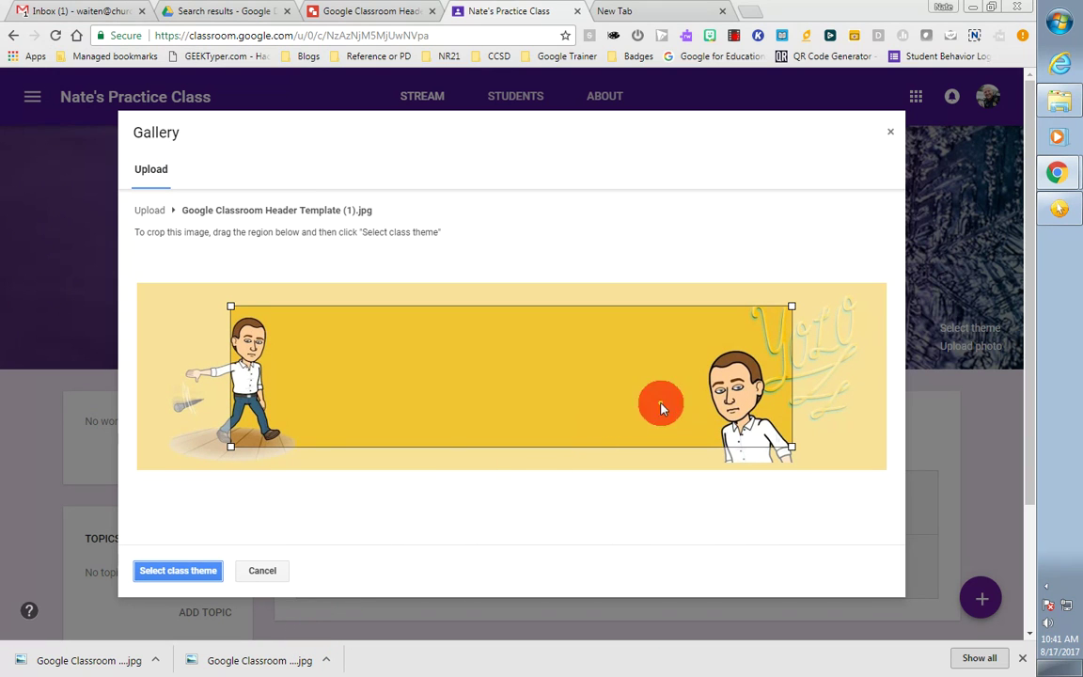
left_click_drag(238, 435, 137, 468)
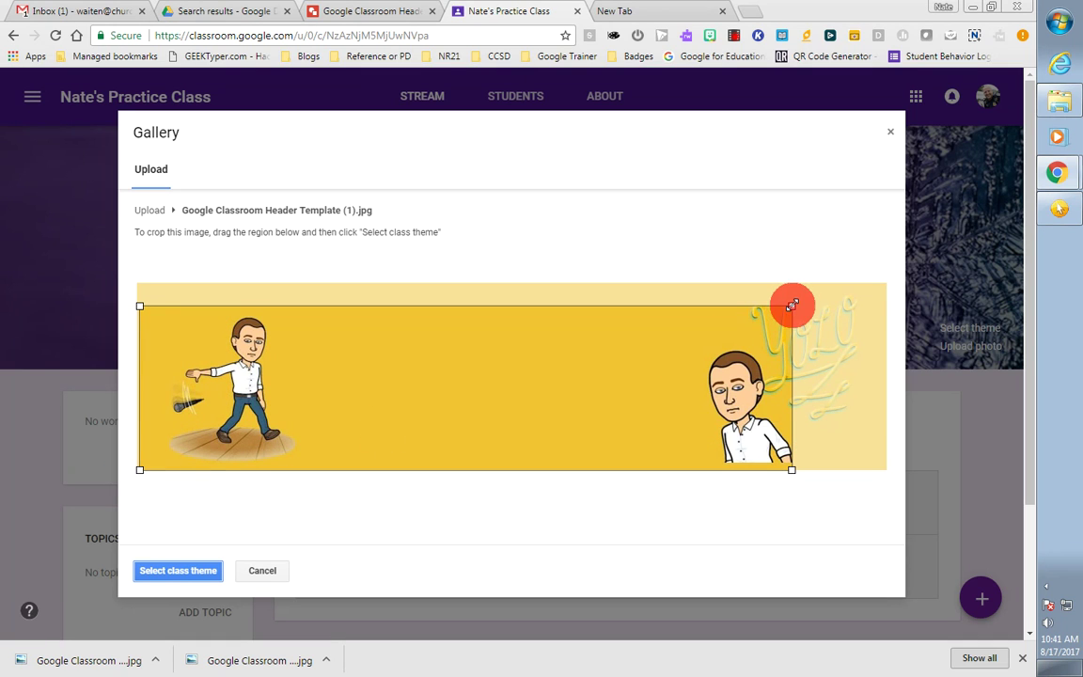
left_click_drag(792, 305, 888, 283)
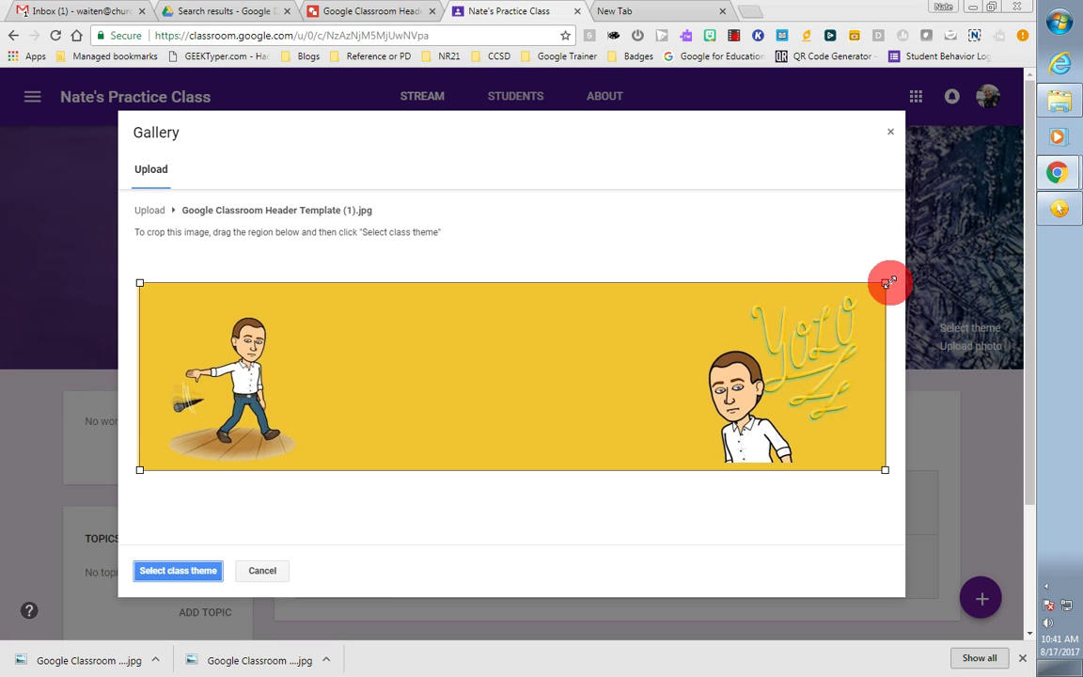
Step: Apply the cropped gold Bitmoji header as the practice class's theme, replacing the snowflake banner
left_click(211, 571)
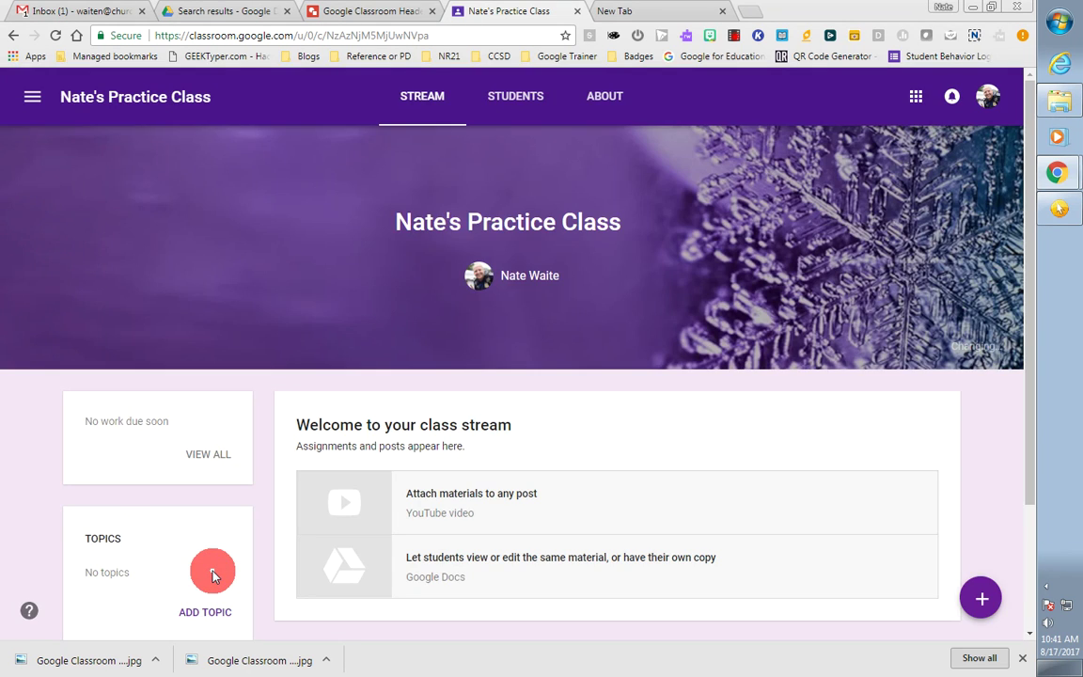